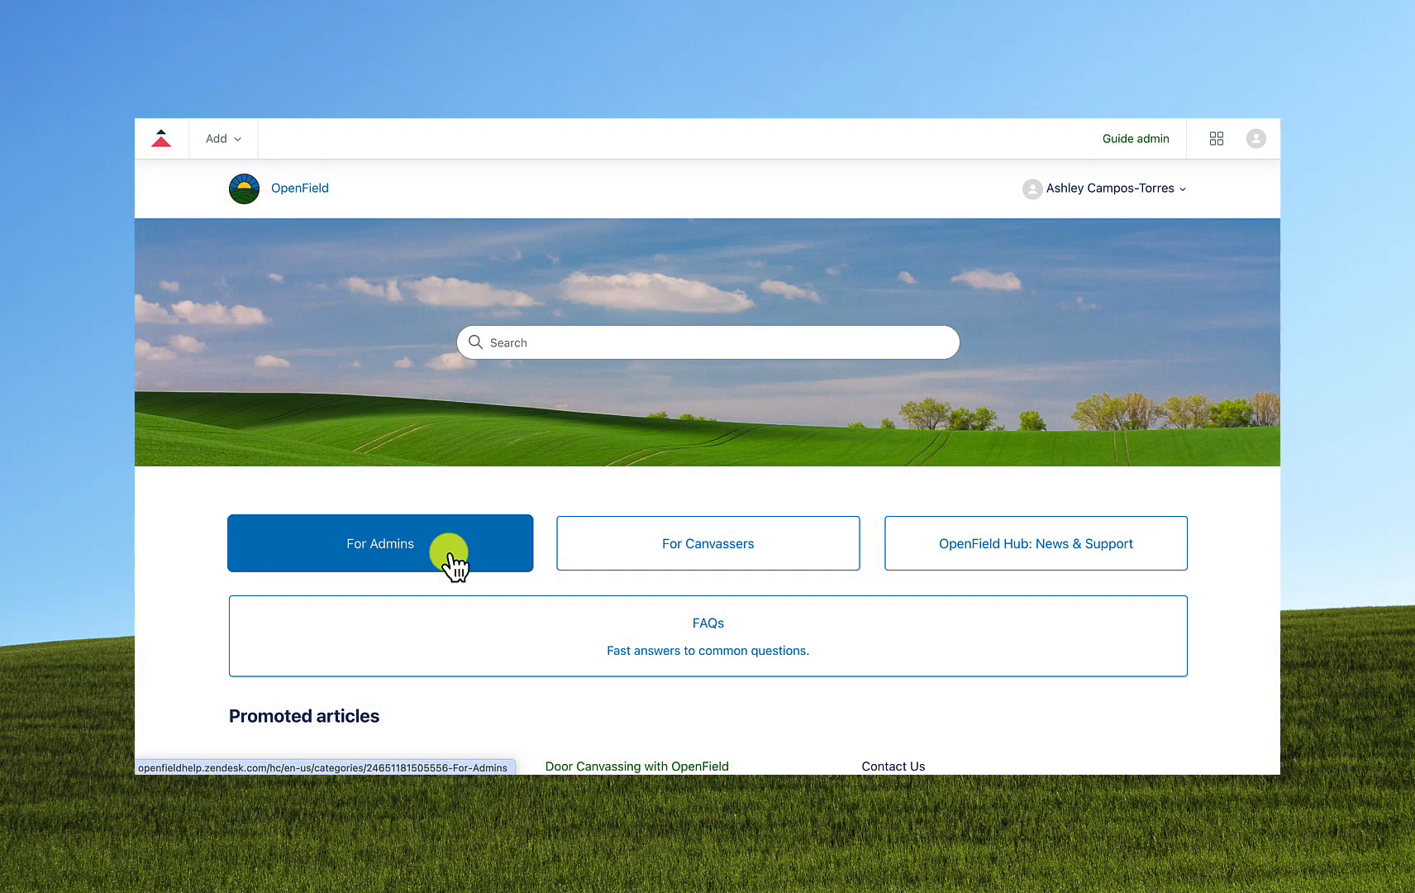
Open the Import File Requirements section of the For Admins help article "How to Import Your List"
click(451, 556)
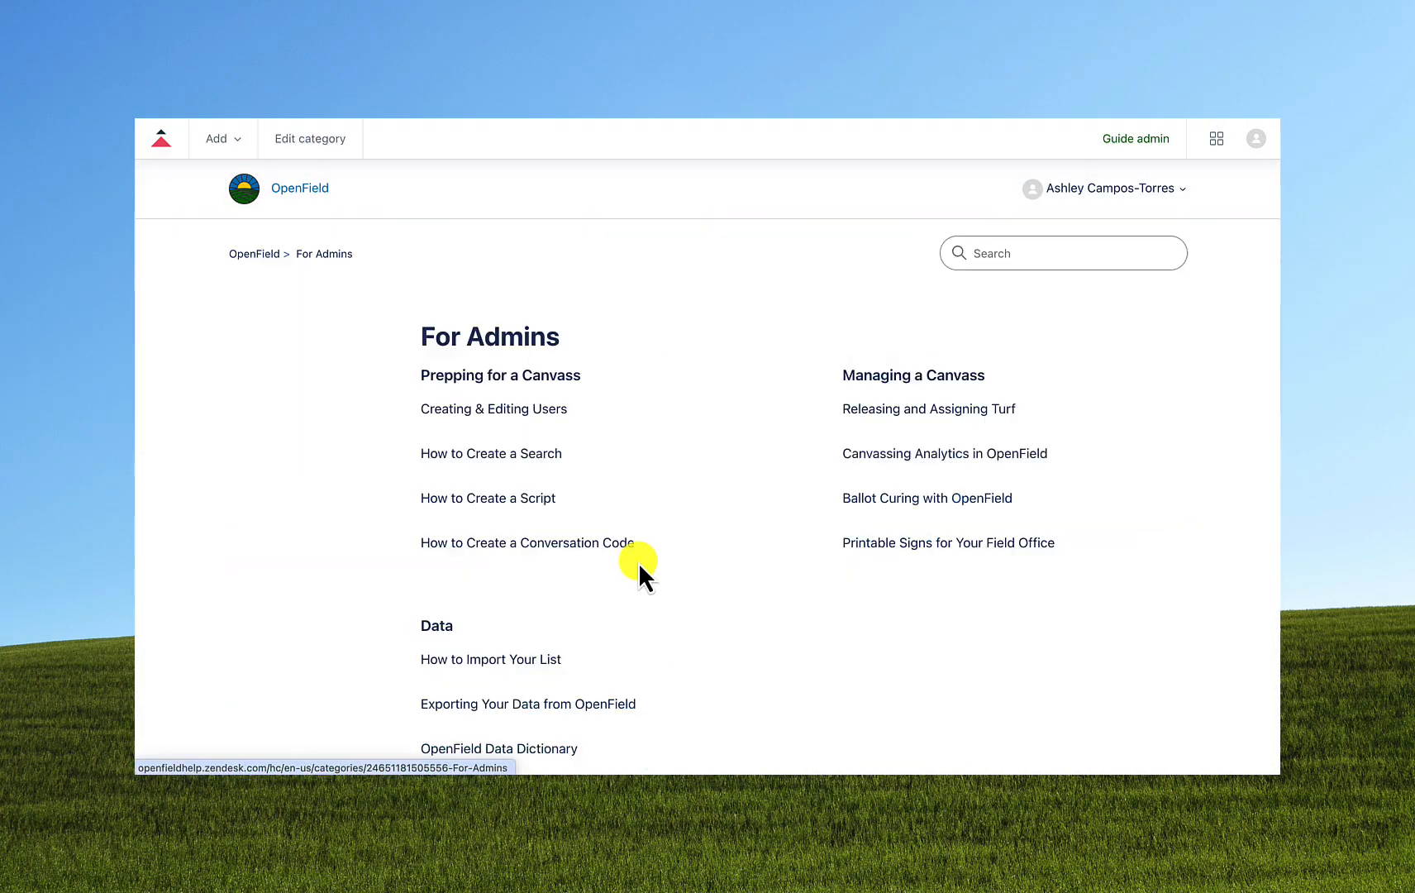
scroll(632, 575, down, 2)
click(496, 573)
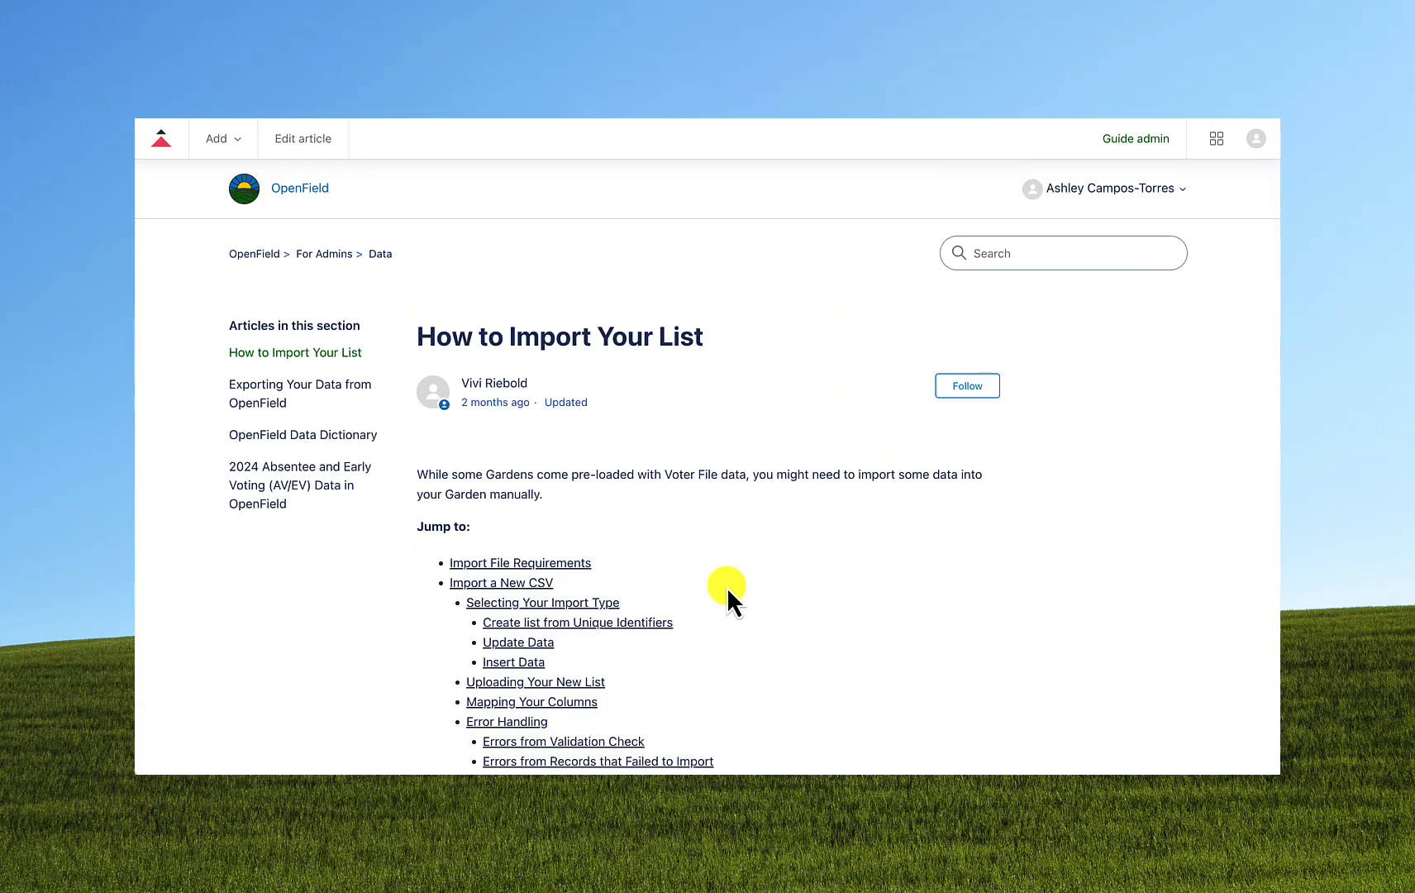
click(576, 565)
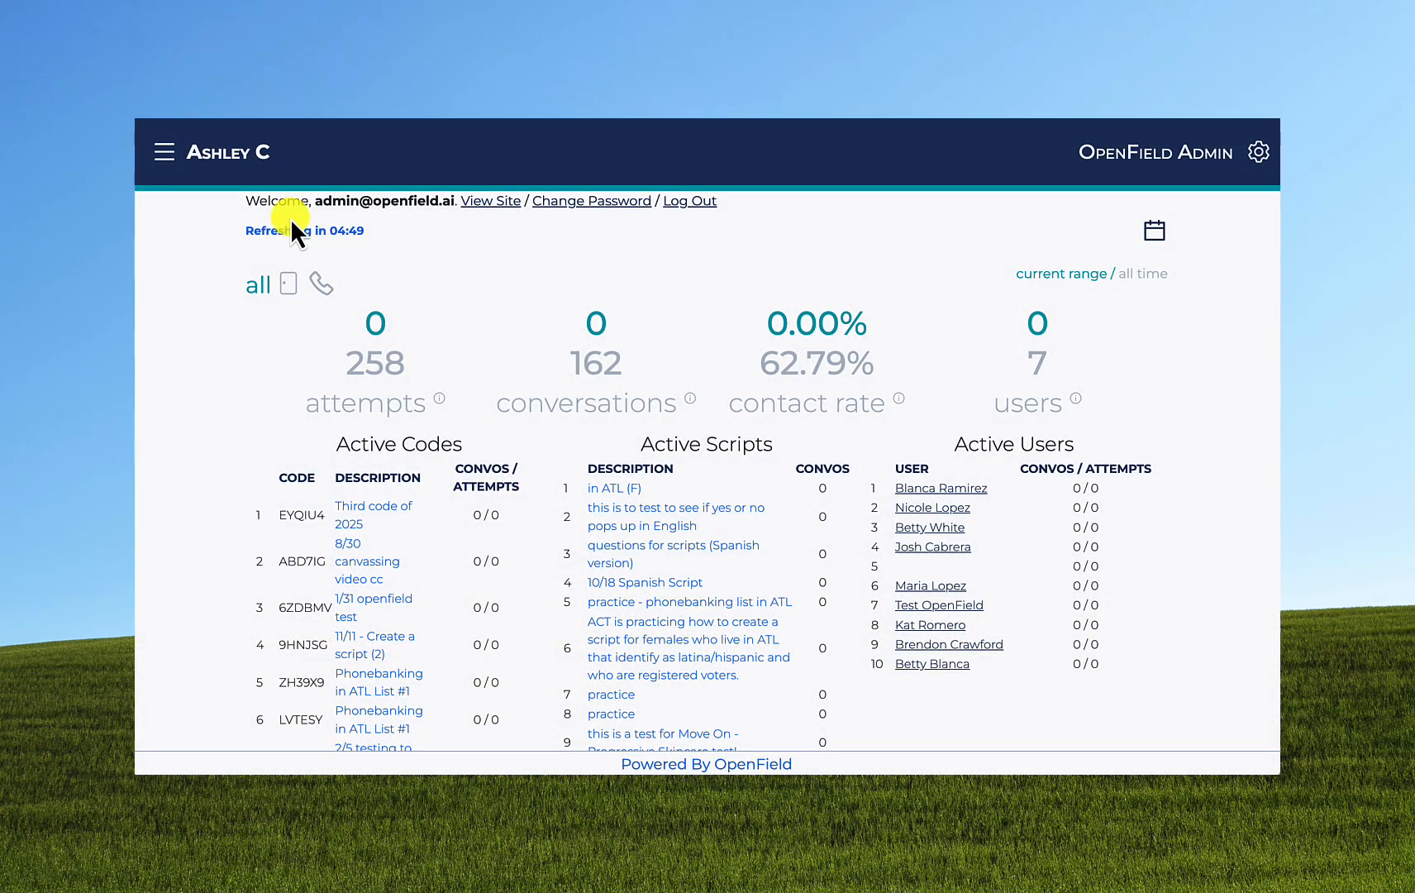
Go to the Imports page in OpenField Admin and start a new CSV import
click(163, 151)
scroll(223, 496, down, 1)
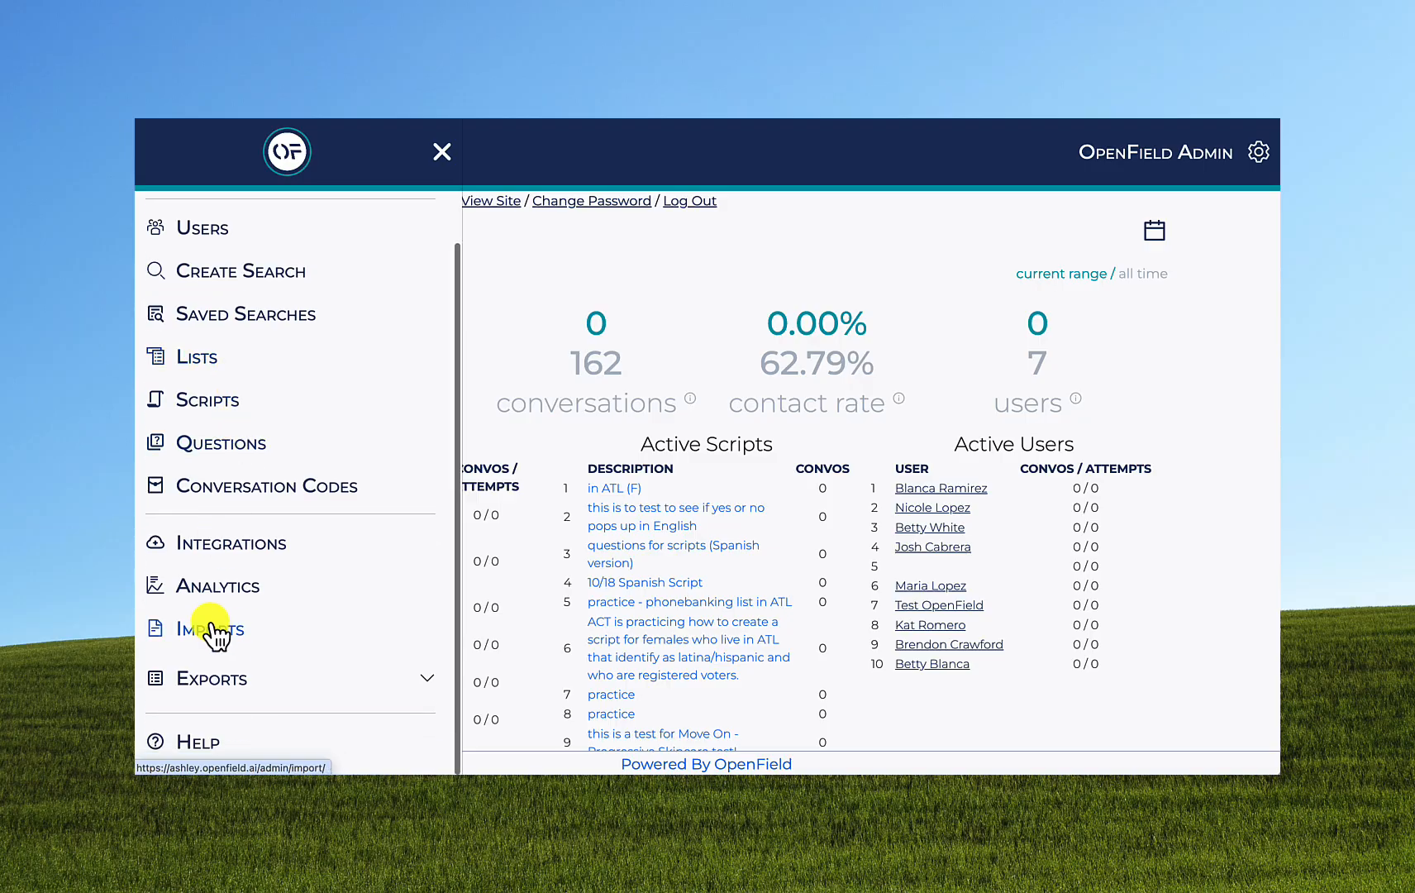
click(213, 630)
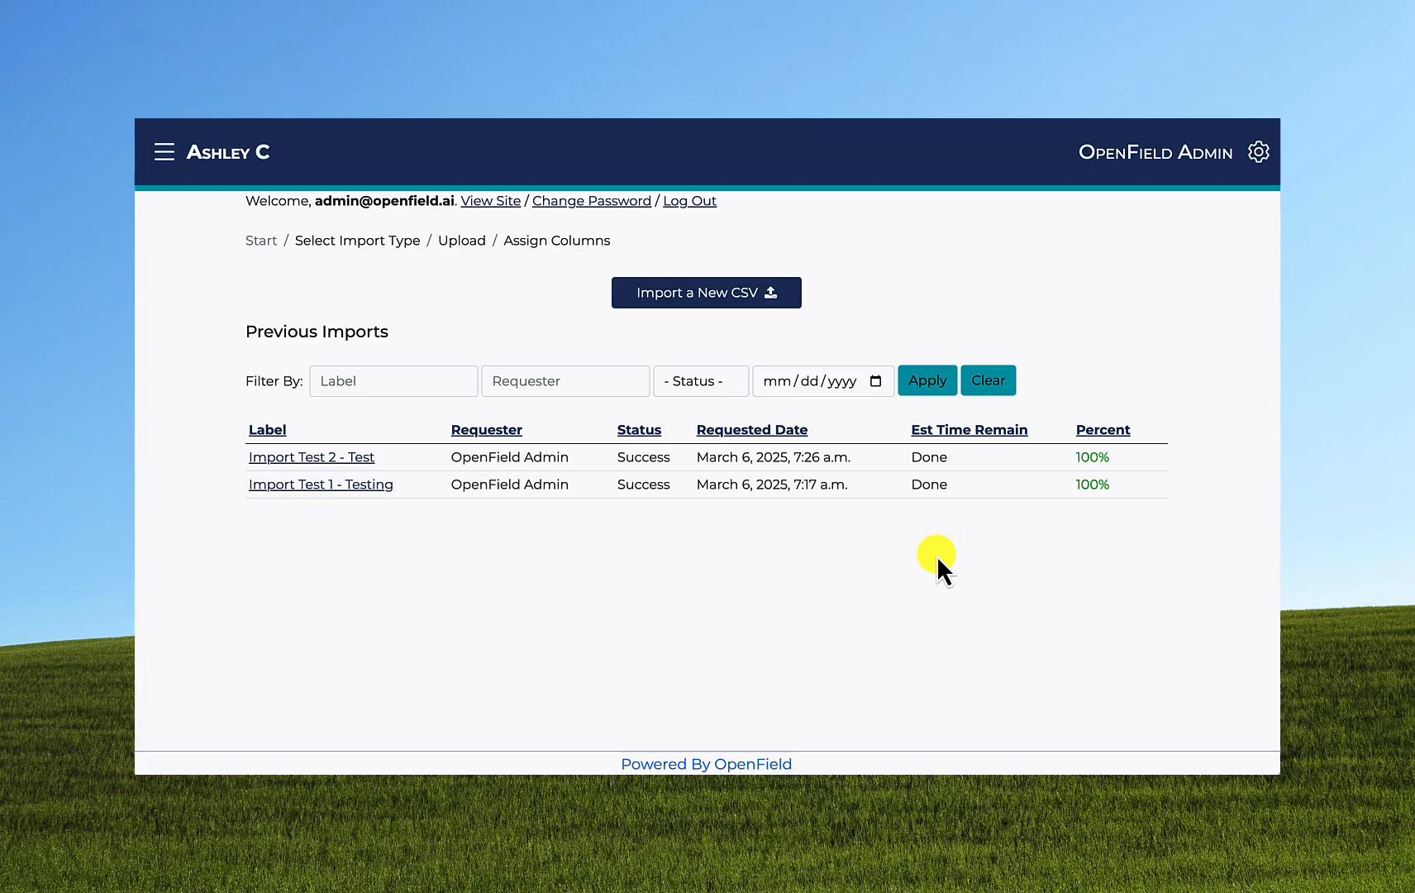
click(739, 298)
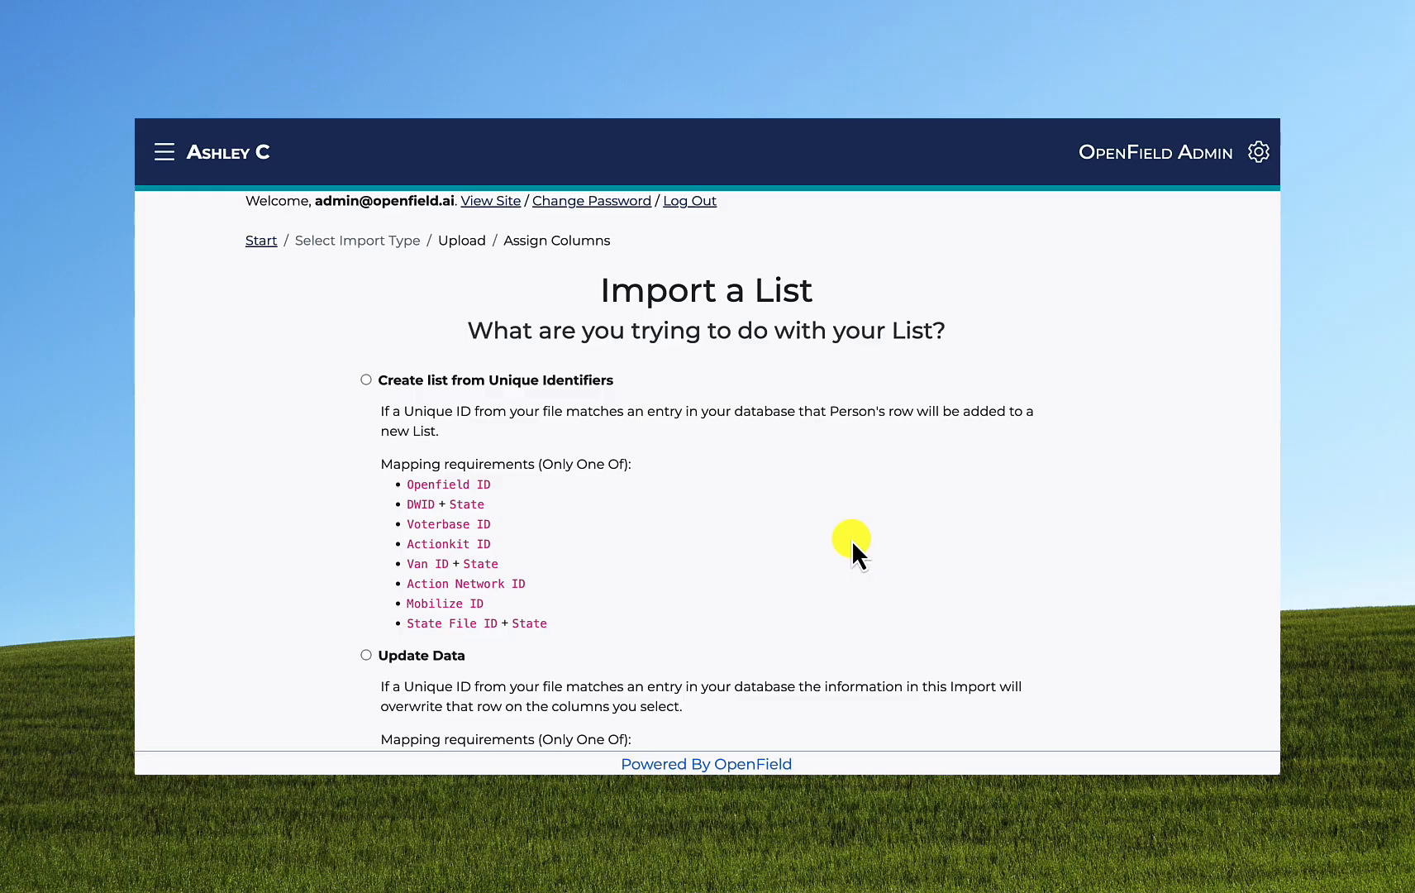
Upload "TEST IMPORT CSV - Test Import 4 (1).csv" as a Create list from Unique Identifiers import and review its mapping requirements
scroll(851, 539, down, 1)
scroll(852, 540, down, 4)
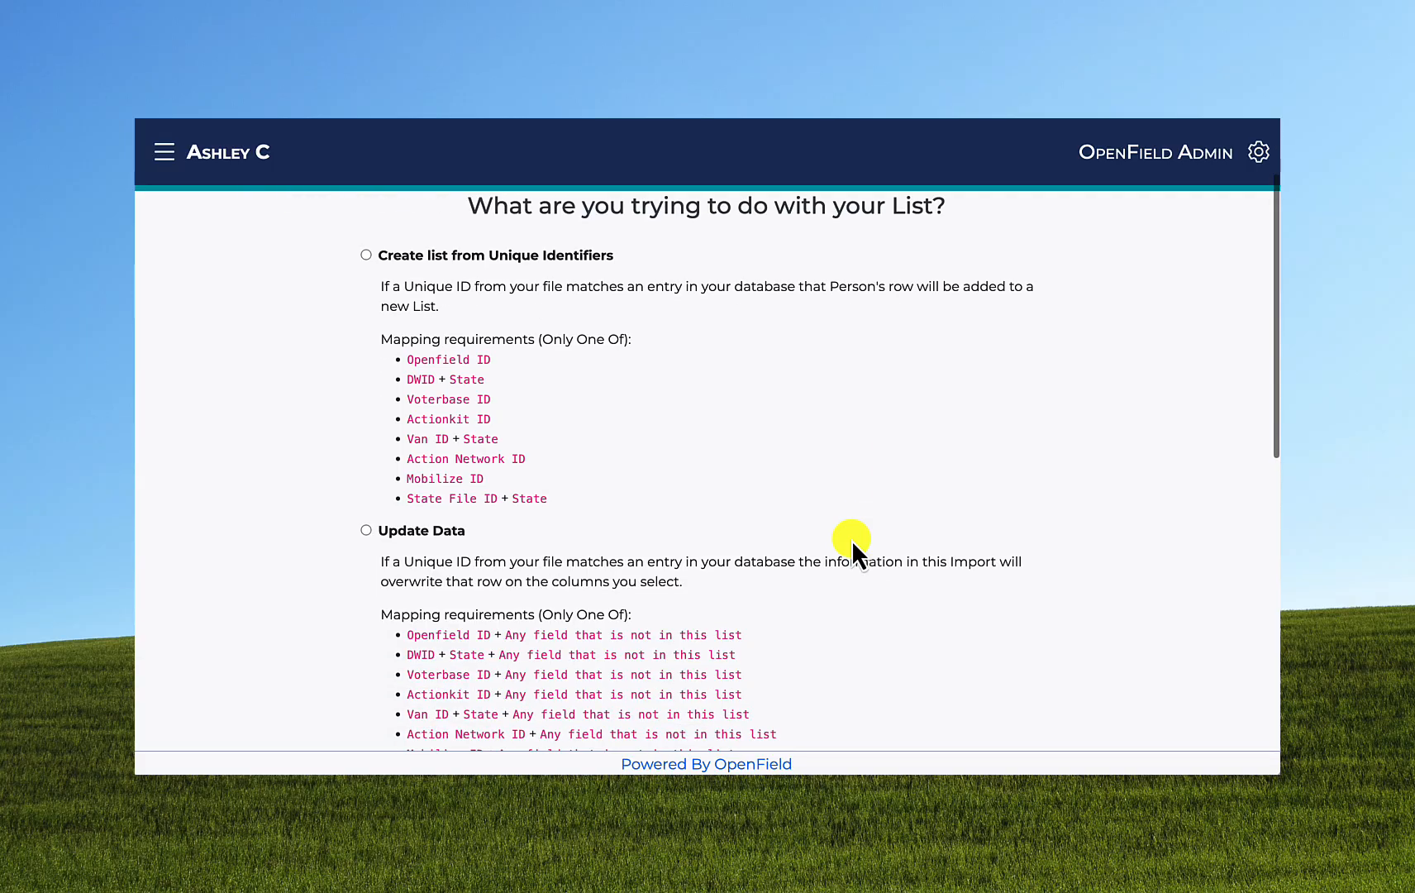
scroll(851, 540, down, 2)
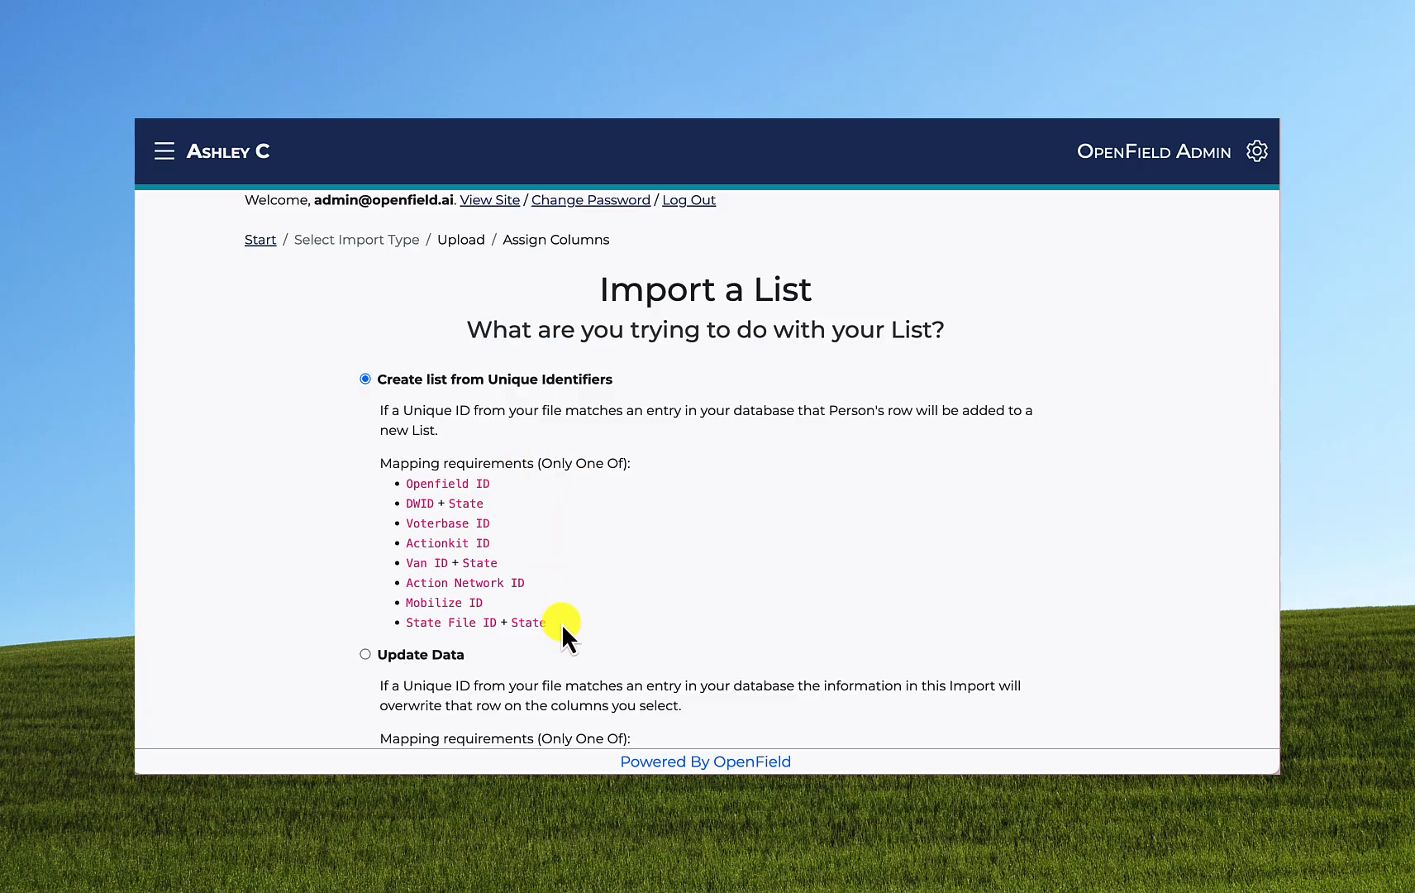
scroll(570, 625, down, 15)
click(756, 689)
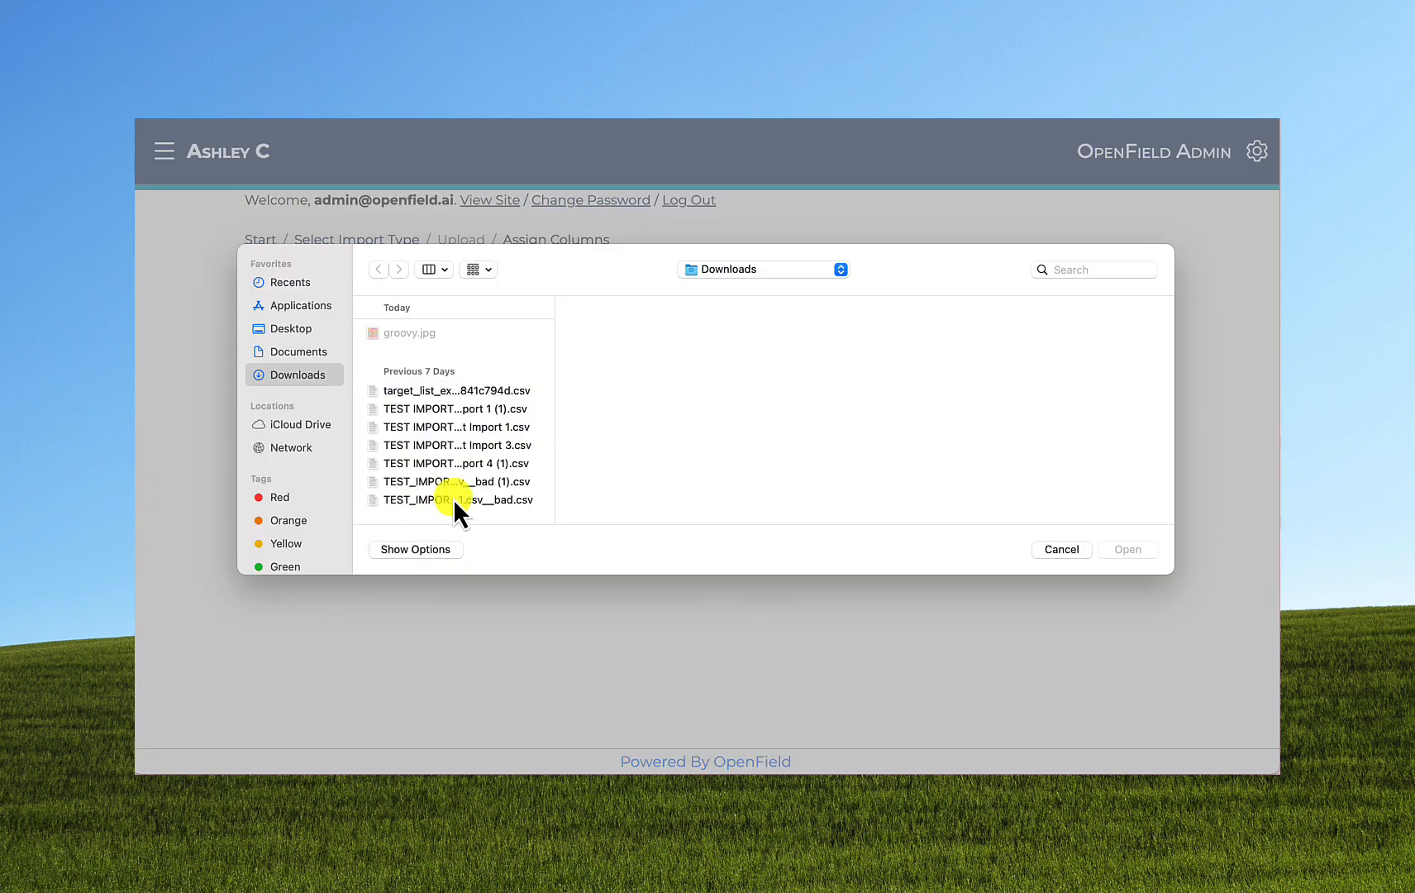
click(463, 465)
click(1062, 539)
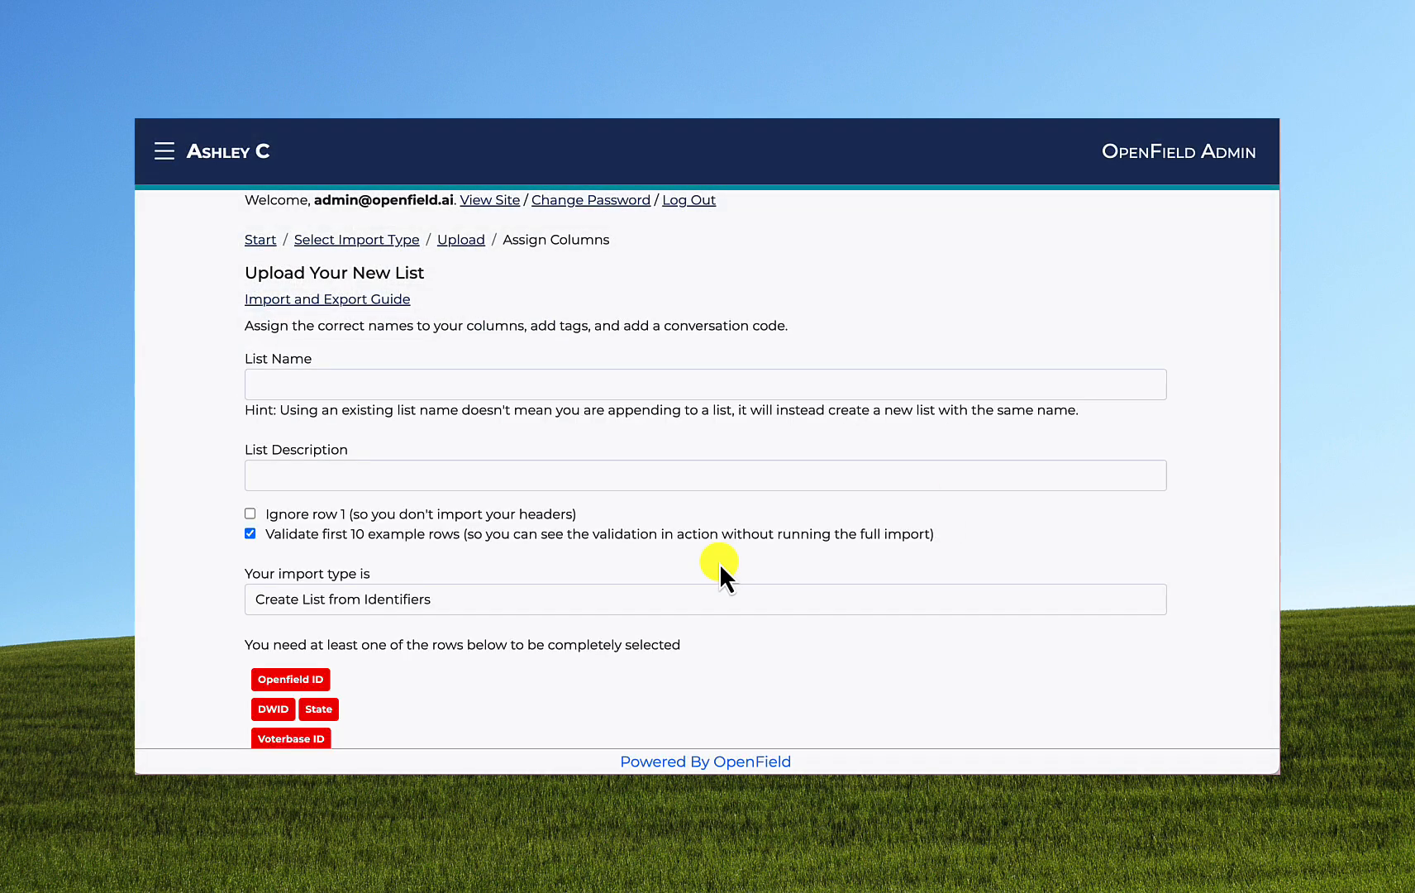
scroll(718, 563, down, 5)
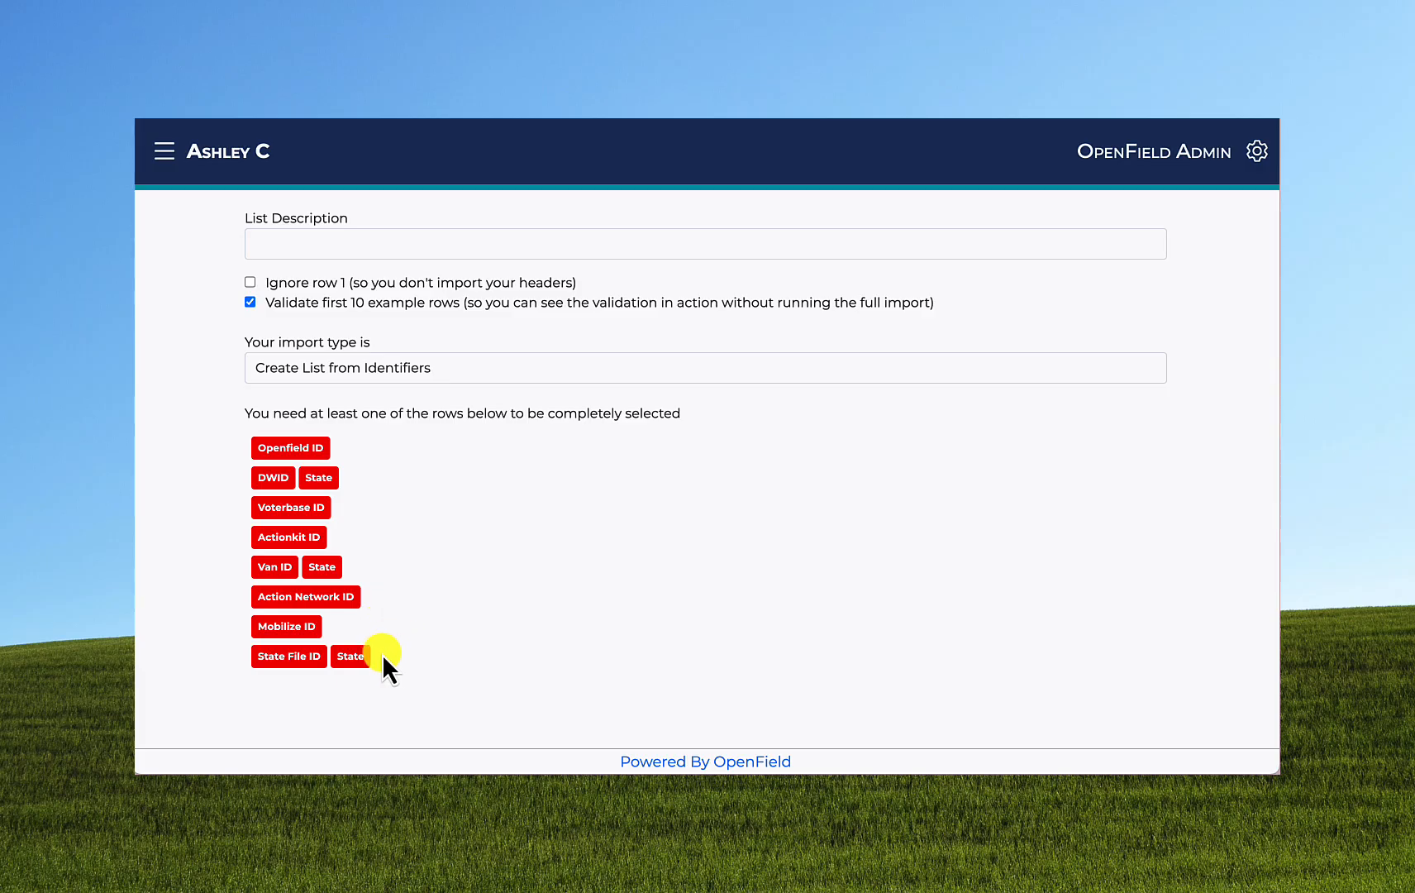
scroll(384, 653, down, 5)
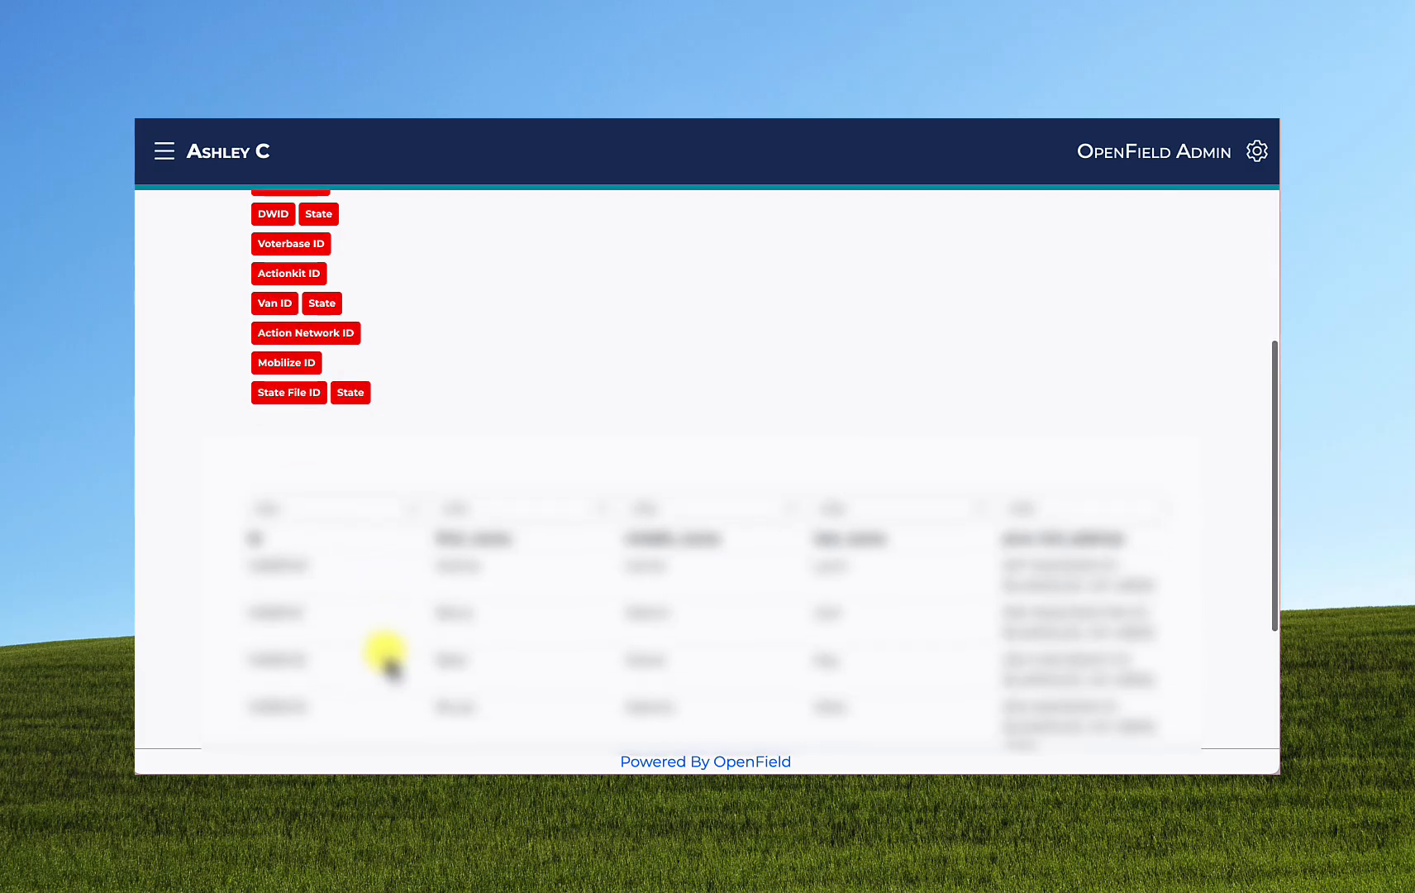
scroll(384, 653, down, 1)
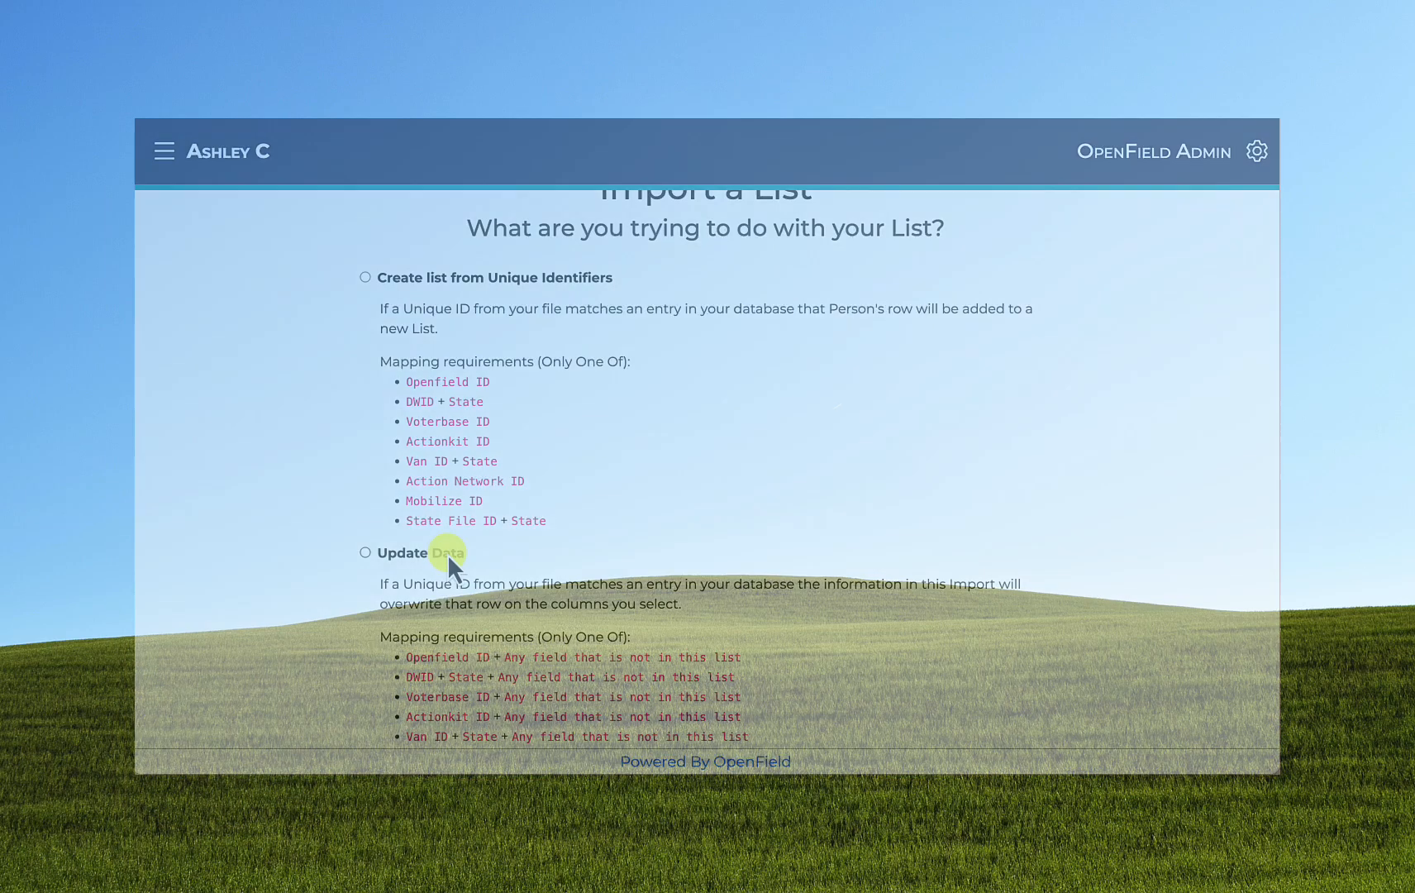
Set the import type to Update Data, upload "TEST IMPORT CSV - Test Import 4 (1).csv" and review the required fields
click(450, 554)
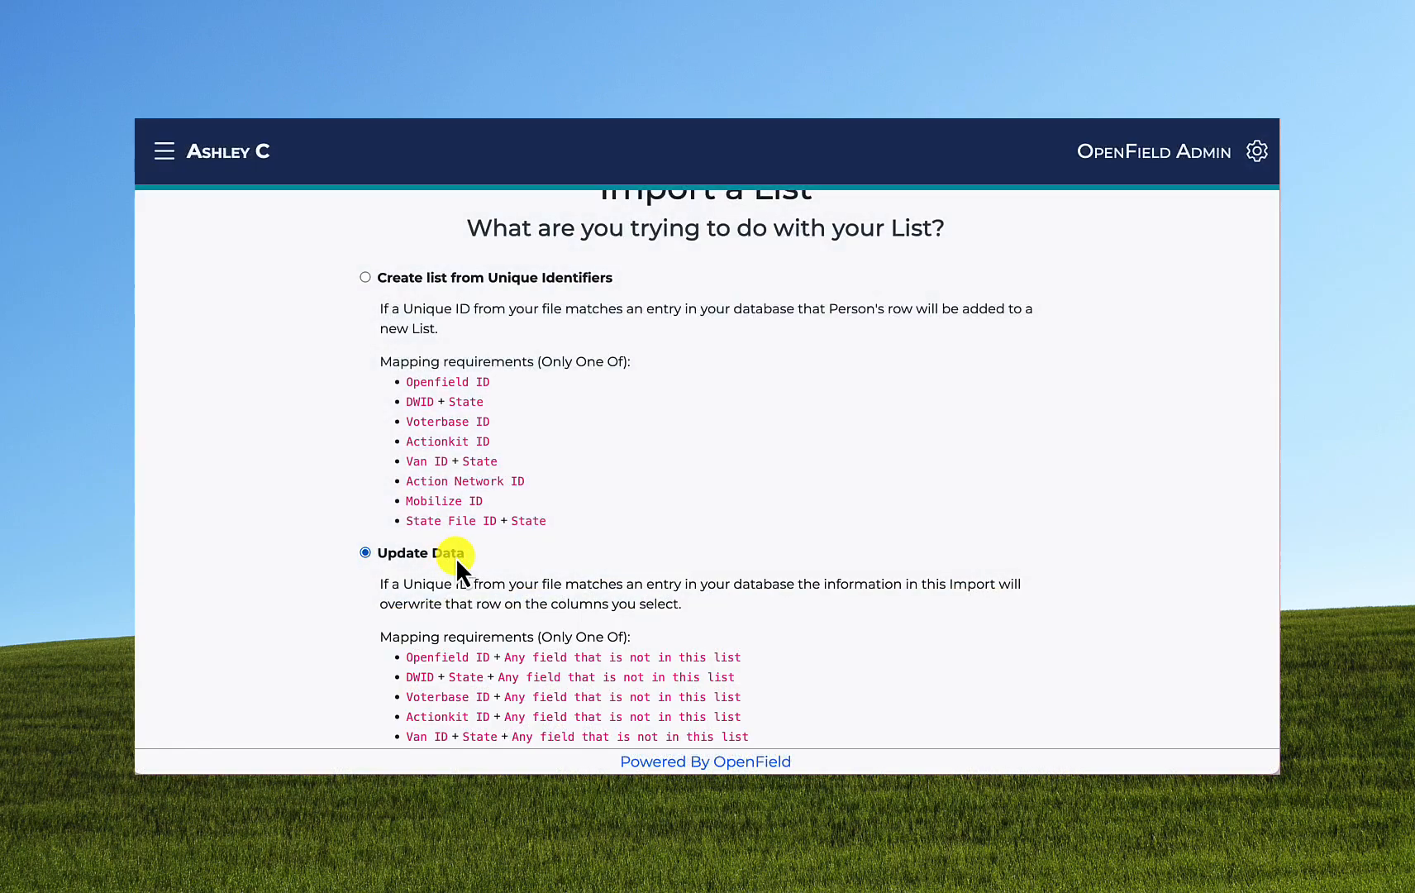
scroll(648, 575, down, 1)
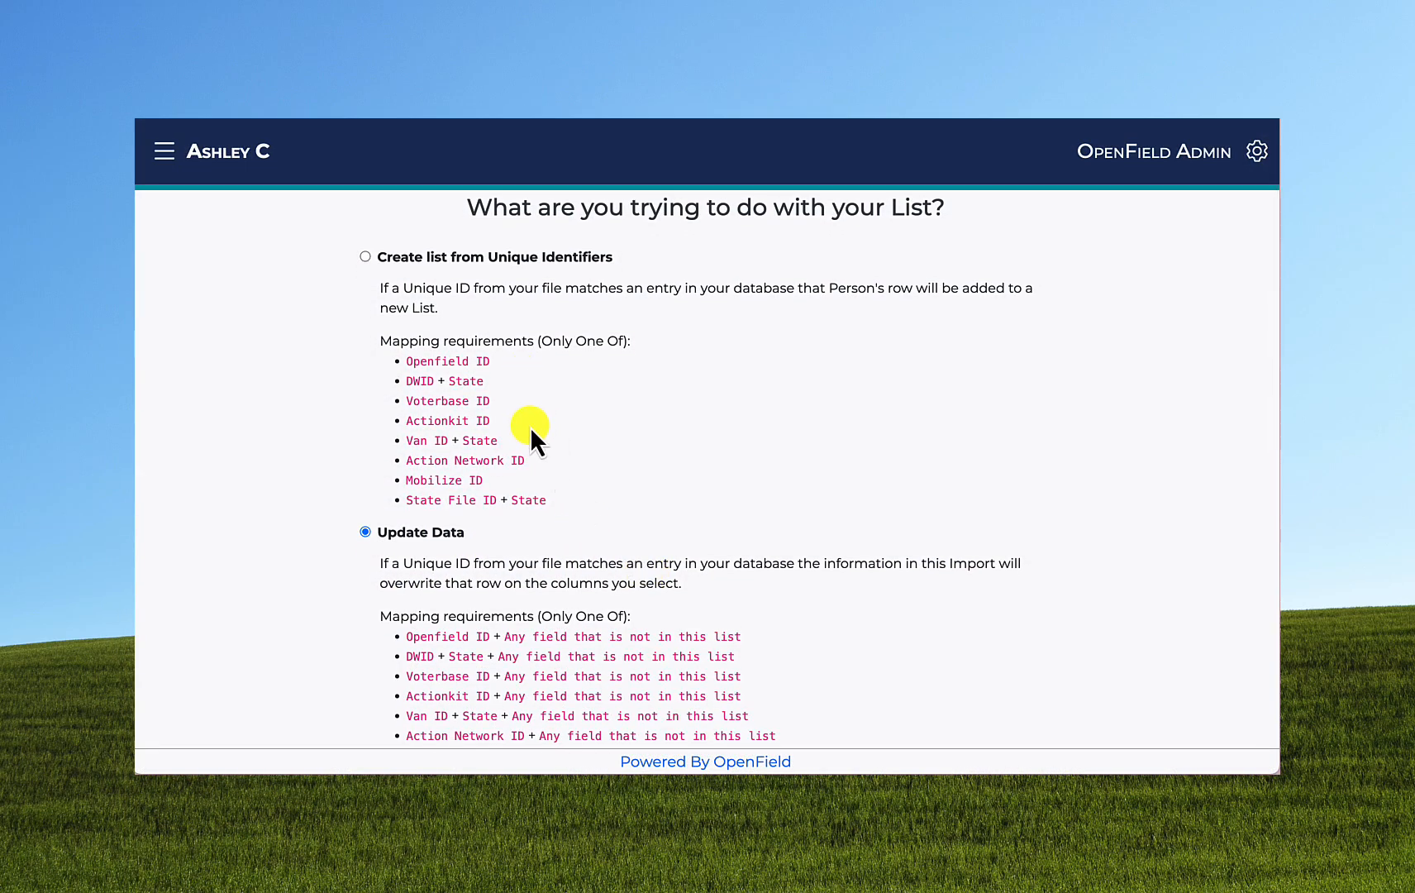
scroll(538, 494, down, 3)
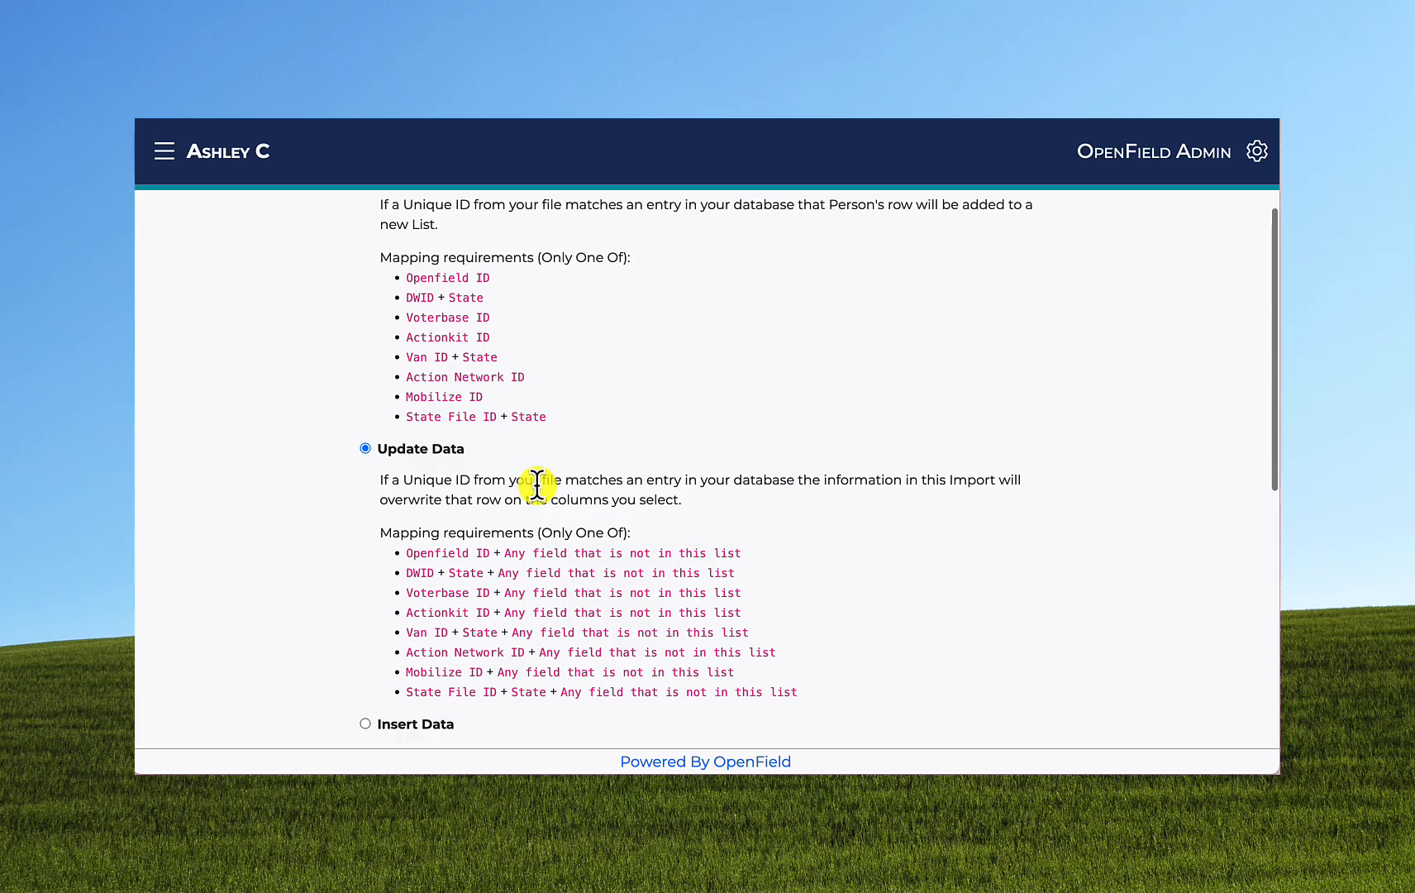
scroll(542, 492, down, 15)
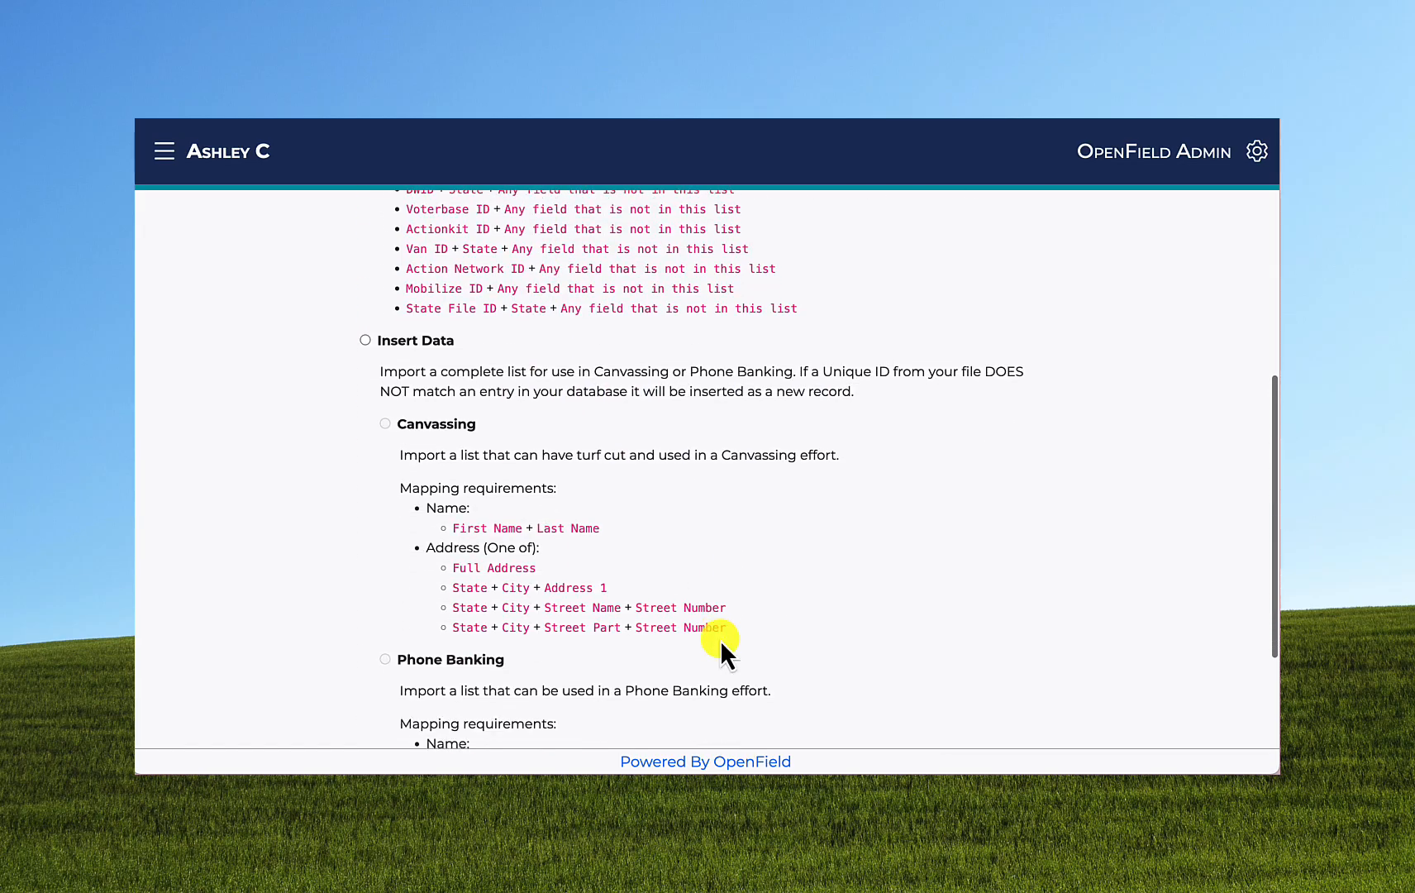
click(796, 668)
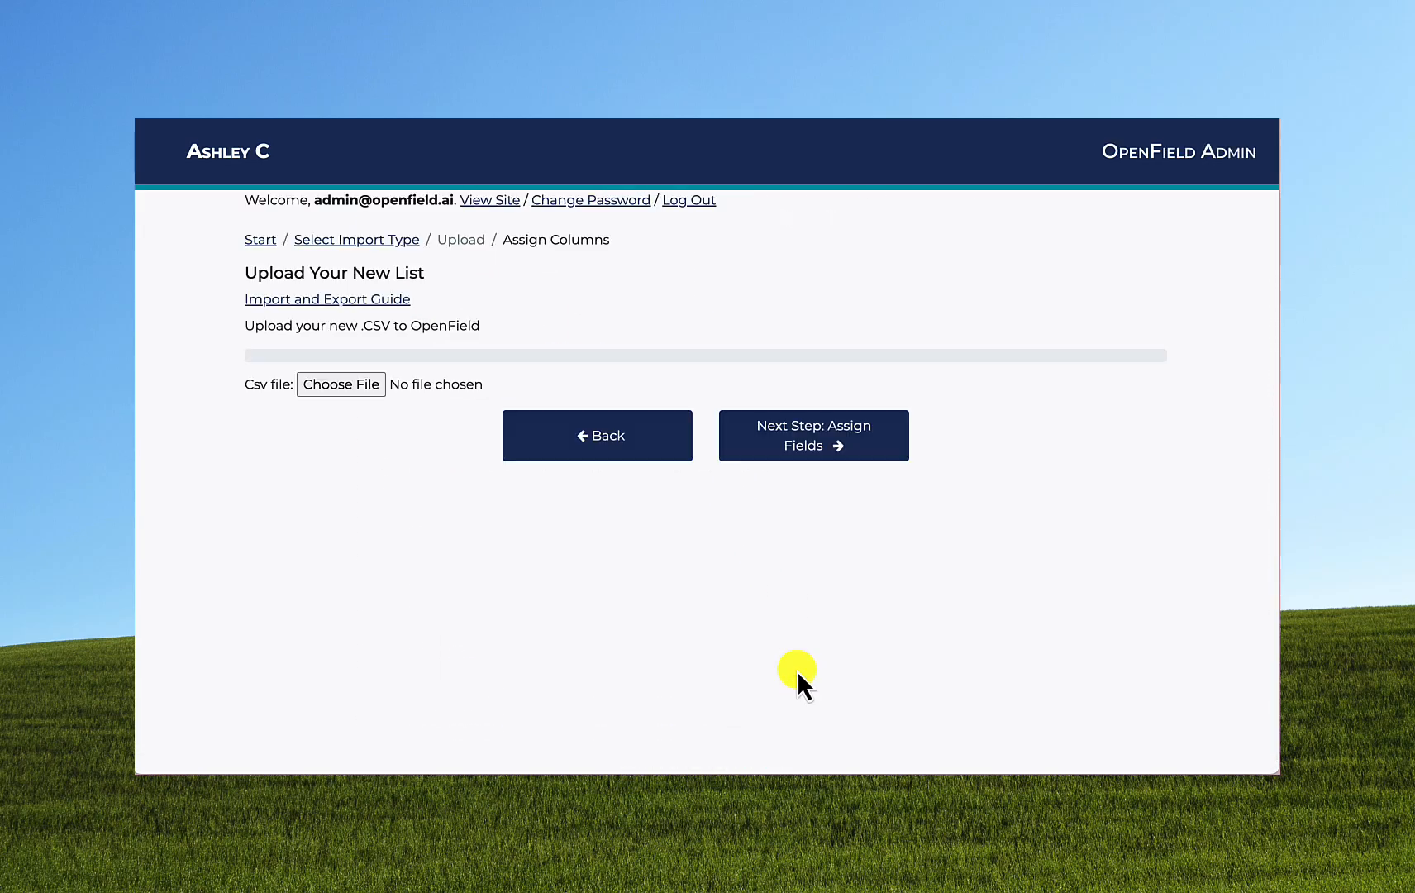
click(354, 405)
click(465, 463)
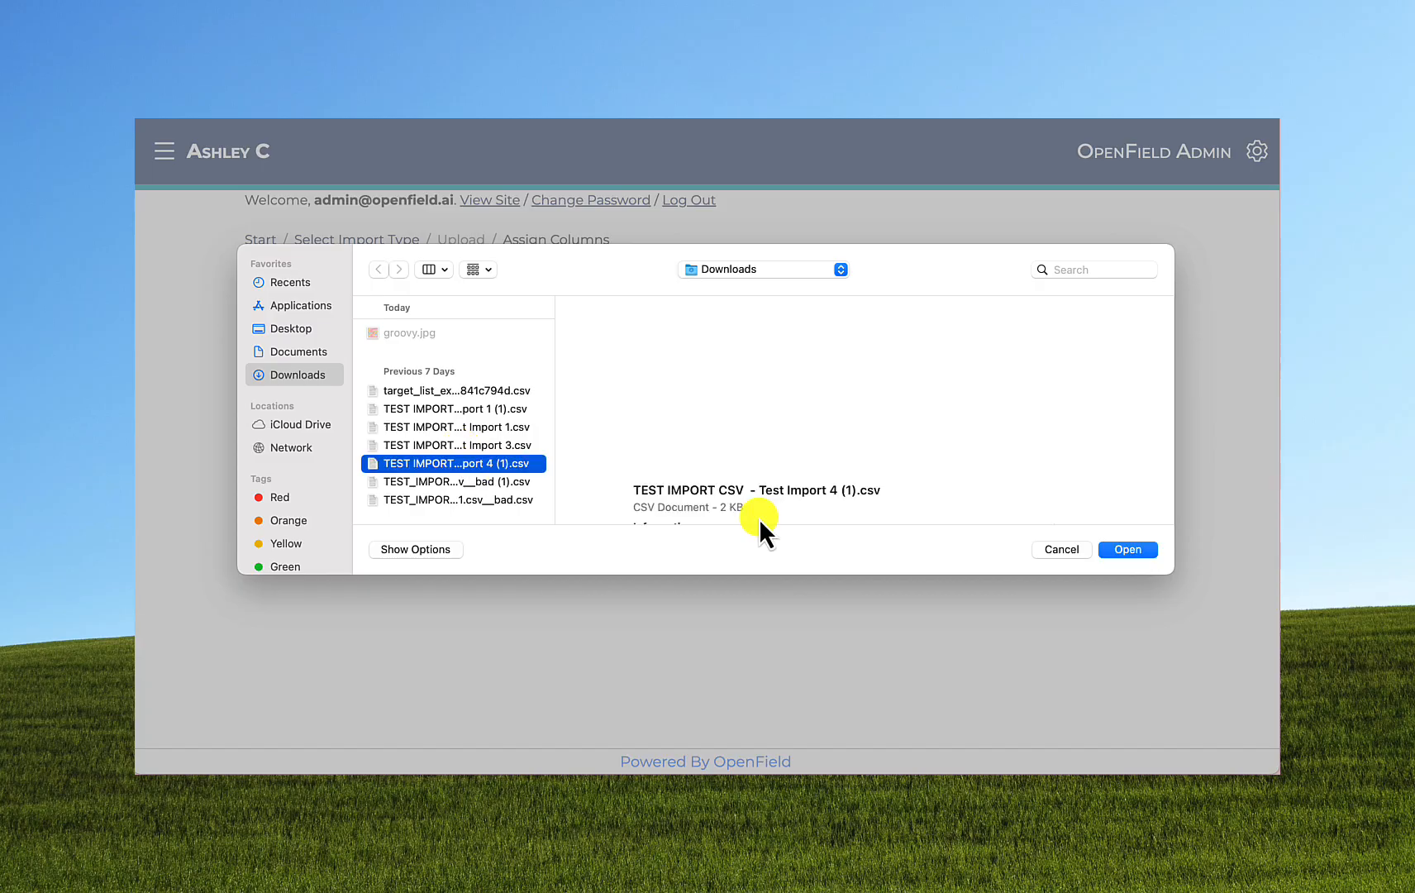
click(1126, 550)
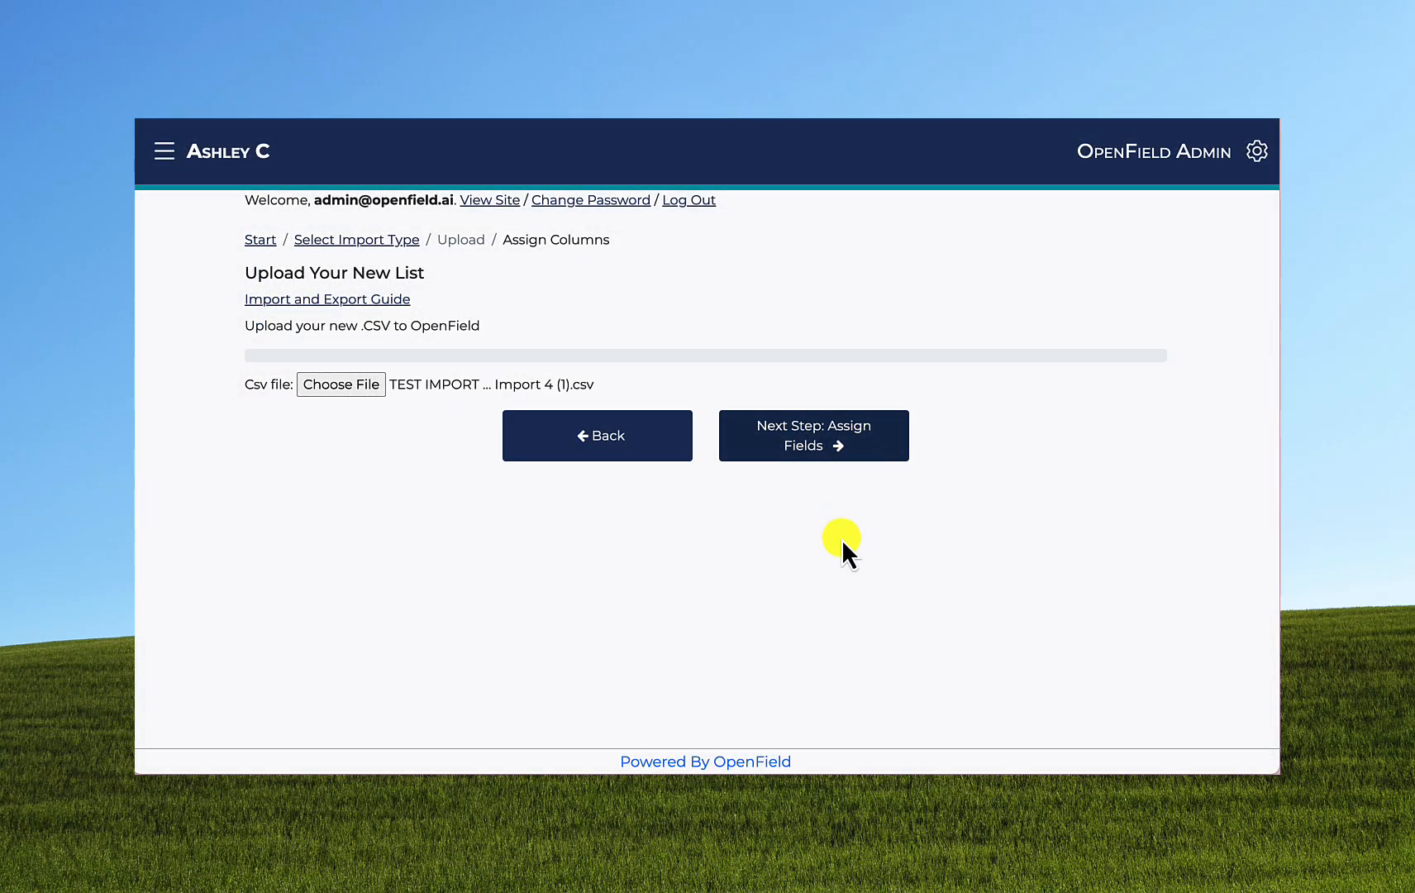
scroll(738, 615, down, 3)
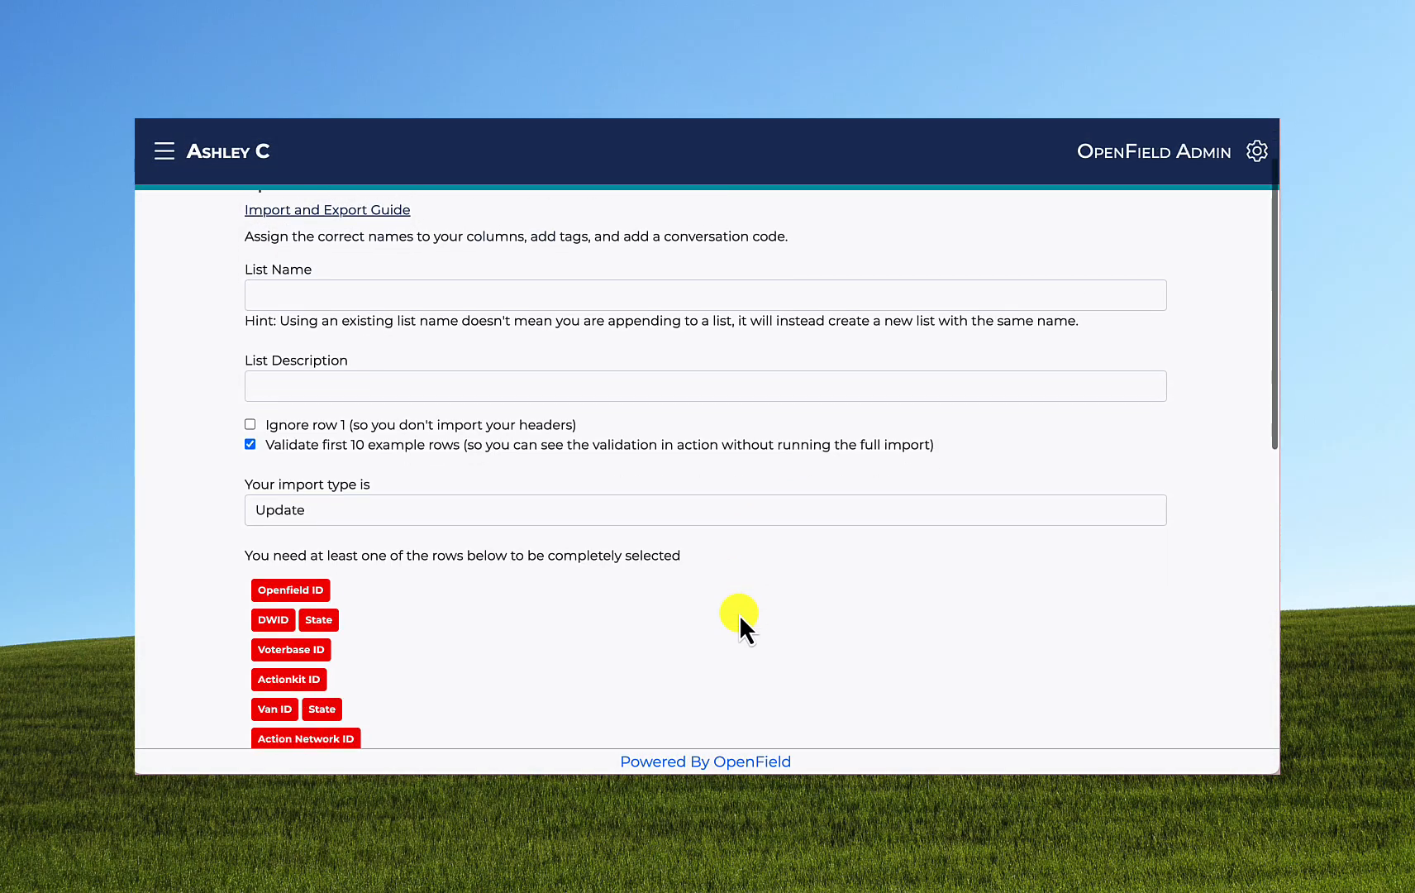
scroll(738, 615, down, 1)
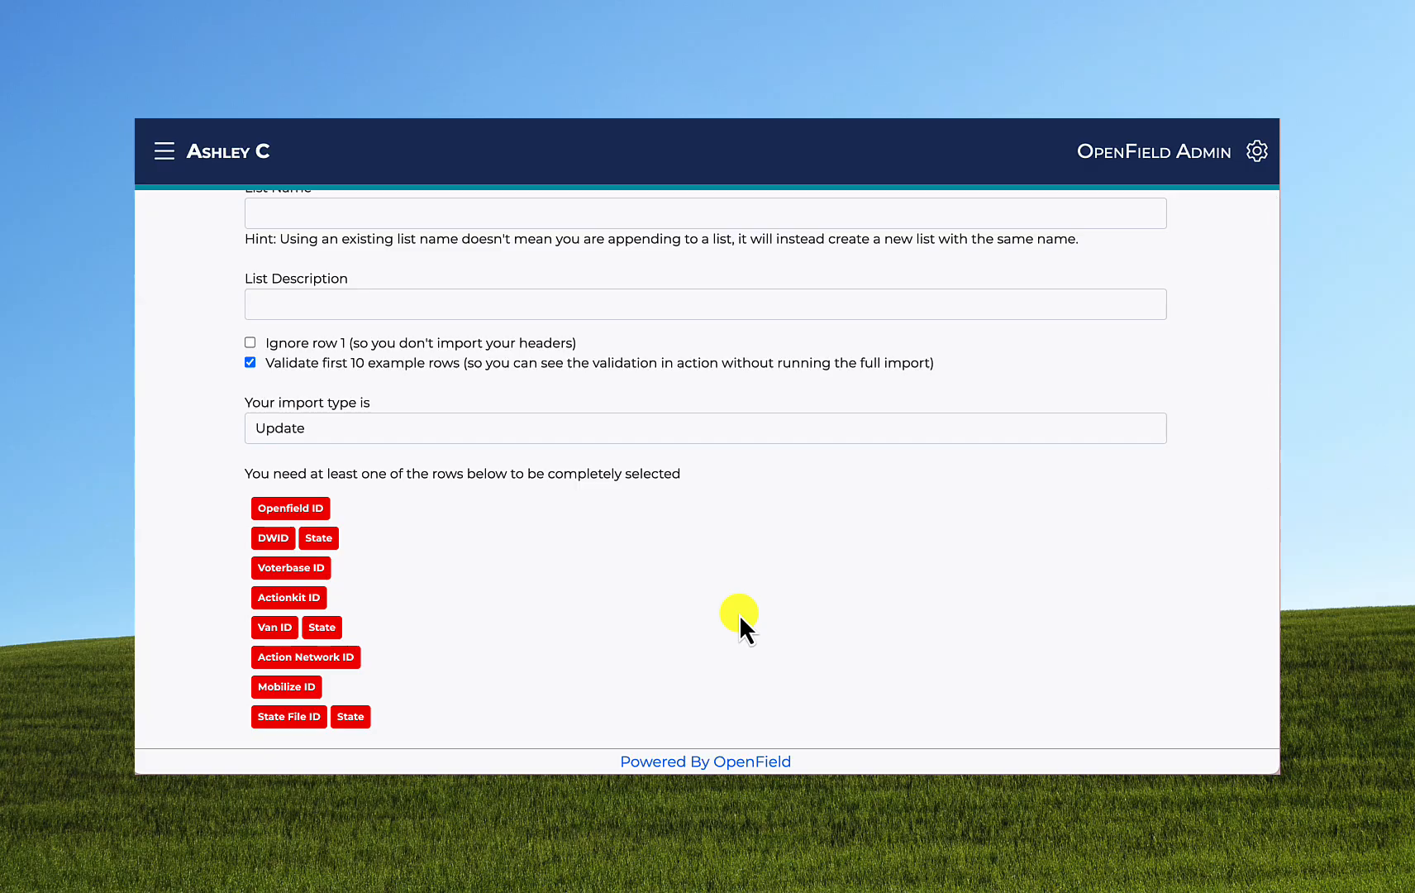
scroll(738, 615, down, 5)
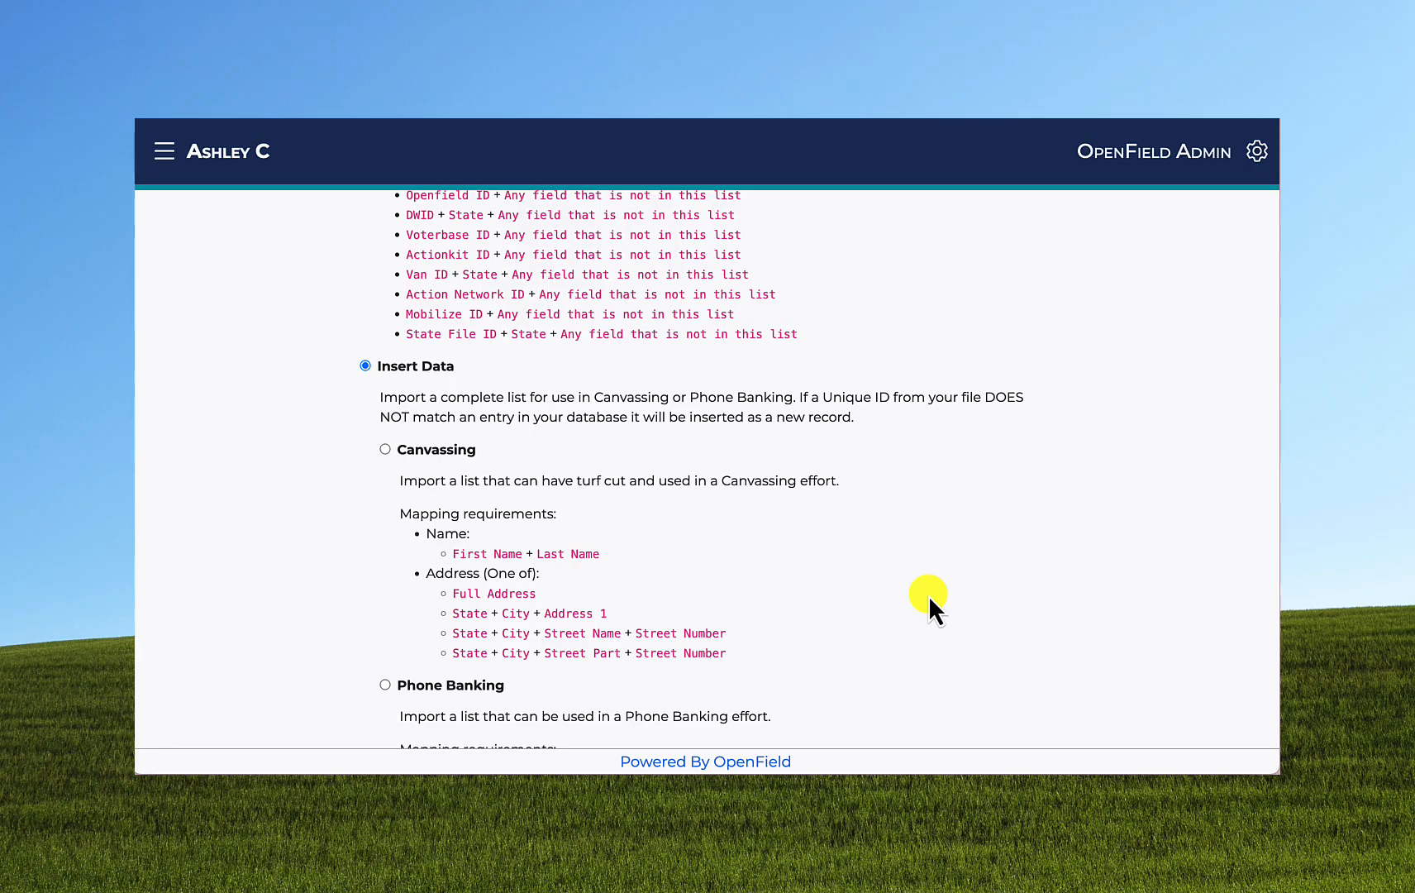
Select Canvassing under Insert Data, review both sets of mapping requirements, and switch the selection to Phone Banking
scroll(929, 595, down, 1)
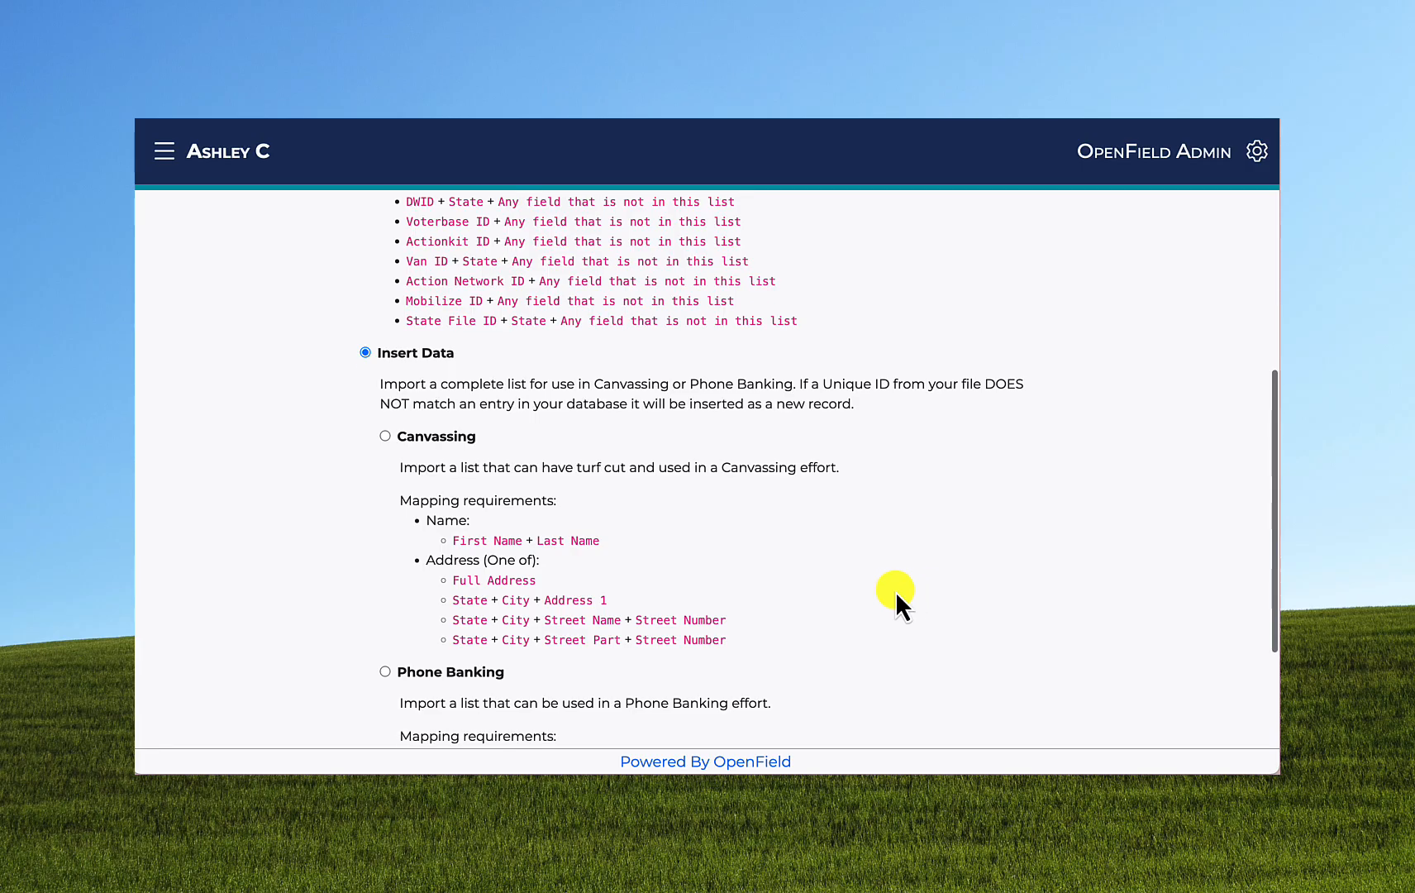
click(453, 446)
scroll(893, 546, down, 3)
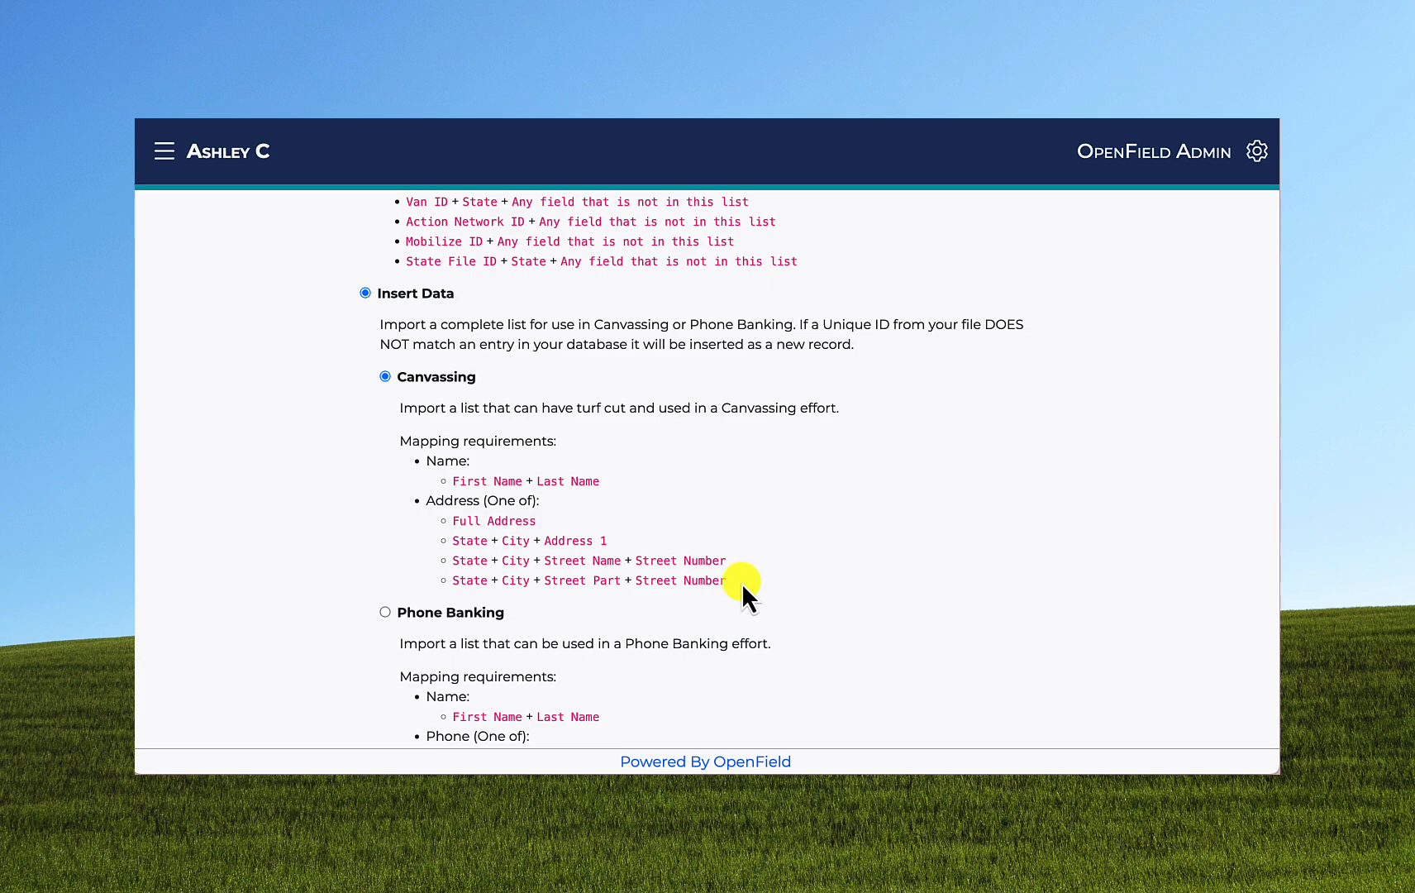
scroll(757, 582, down, 3)
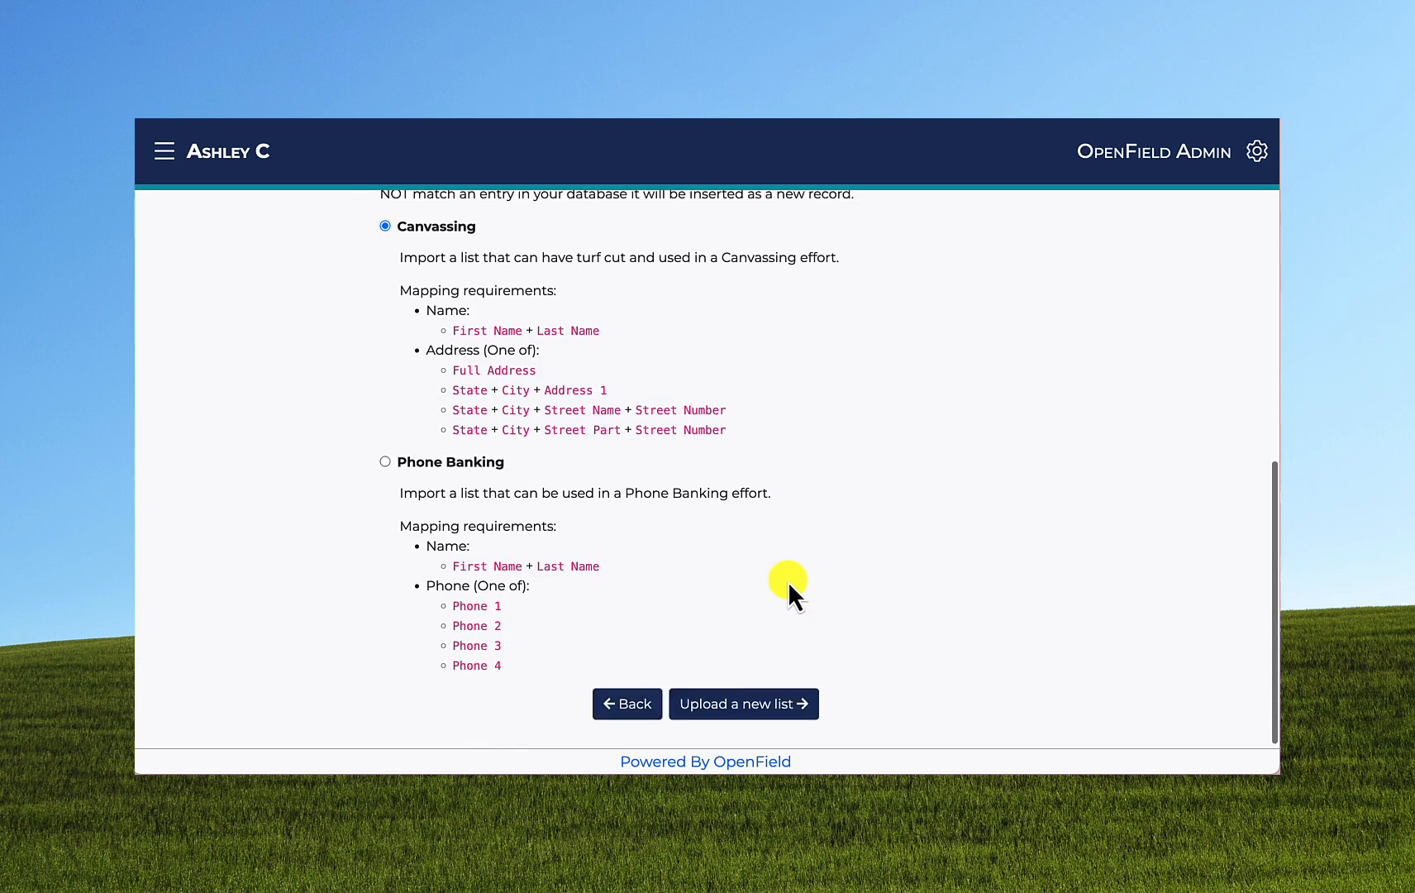
click(492, 404)
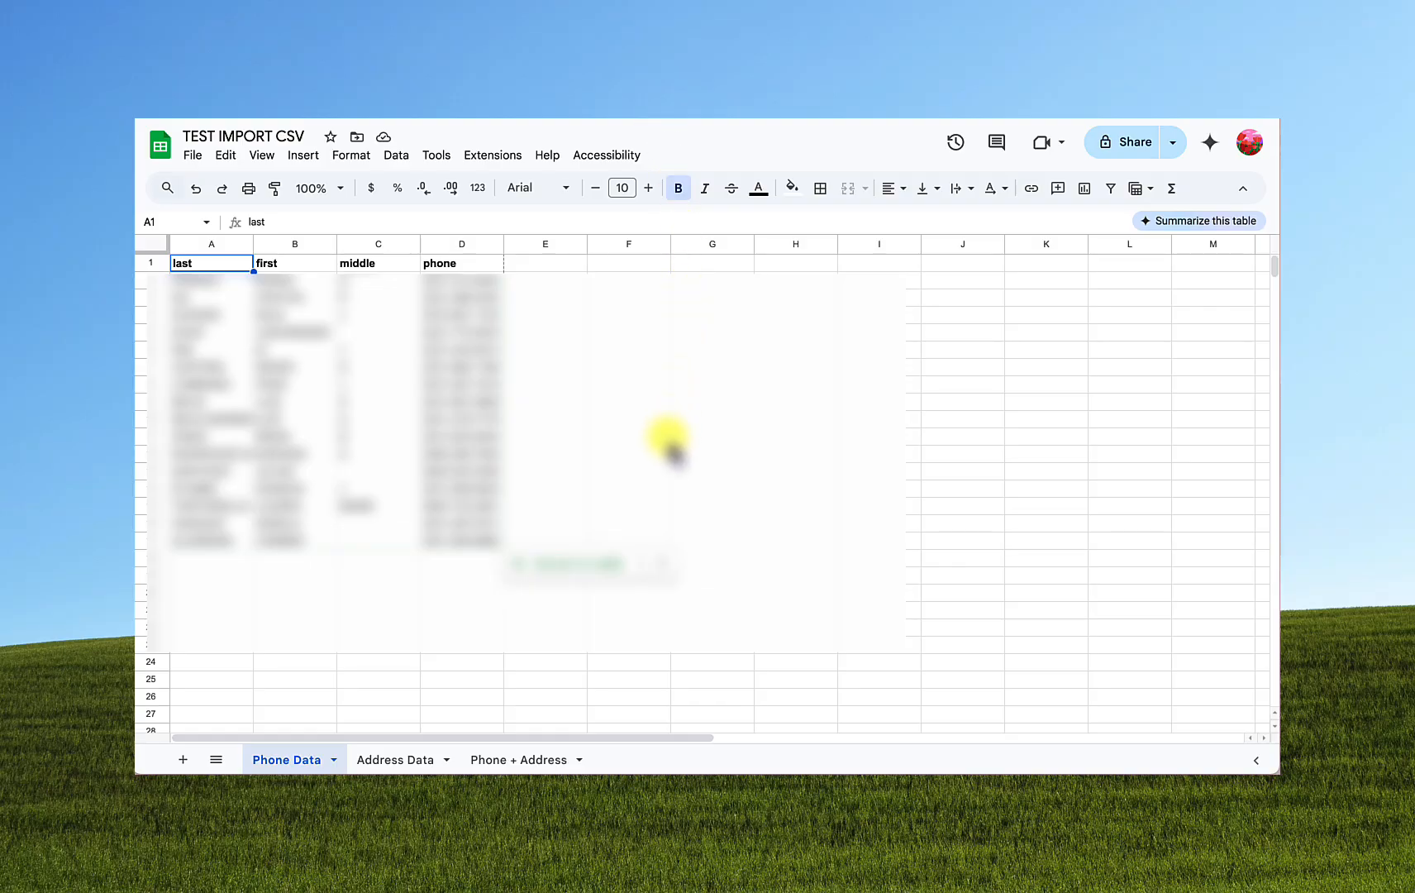
Switch to the TEST IMPORT CSV spreadsheet in Google Sheets and view the Address Data and Phone + Address sheets
click(423, 762)
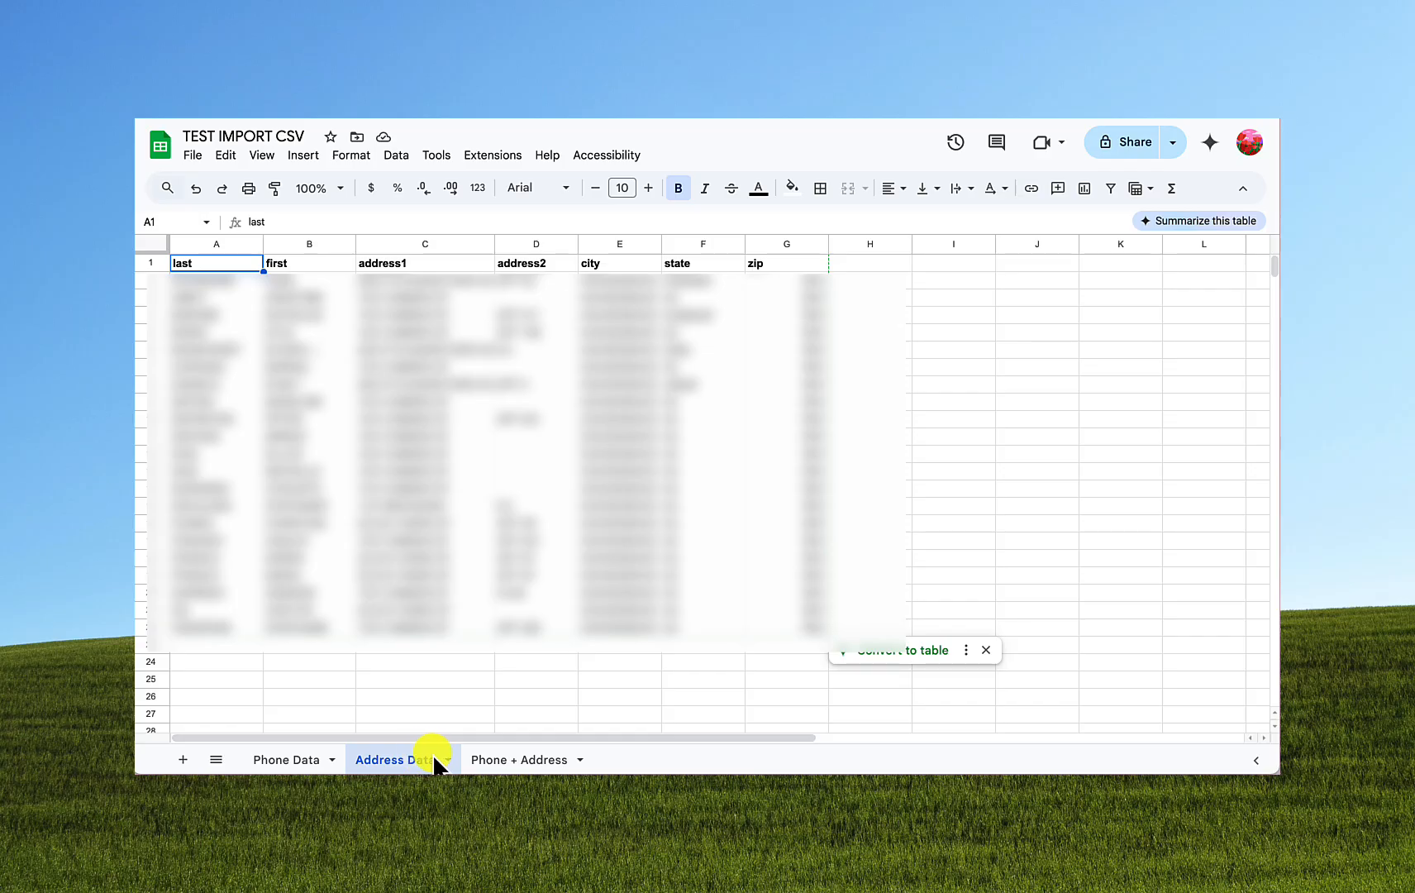
click(493, 762)
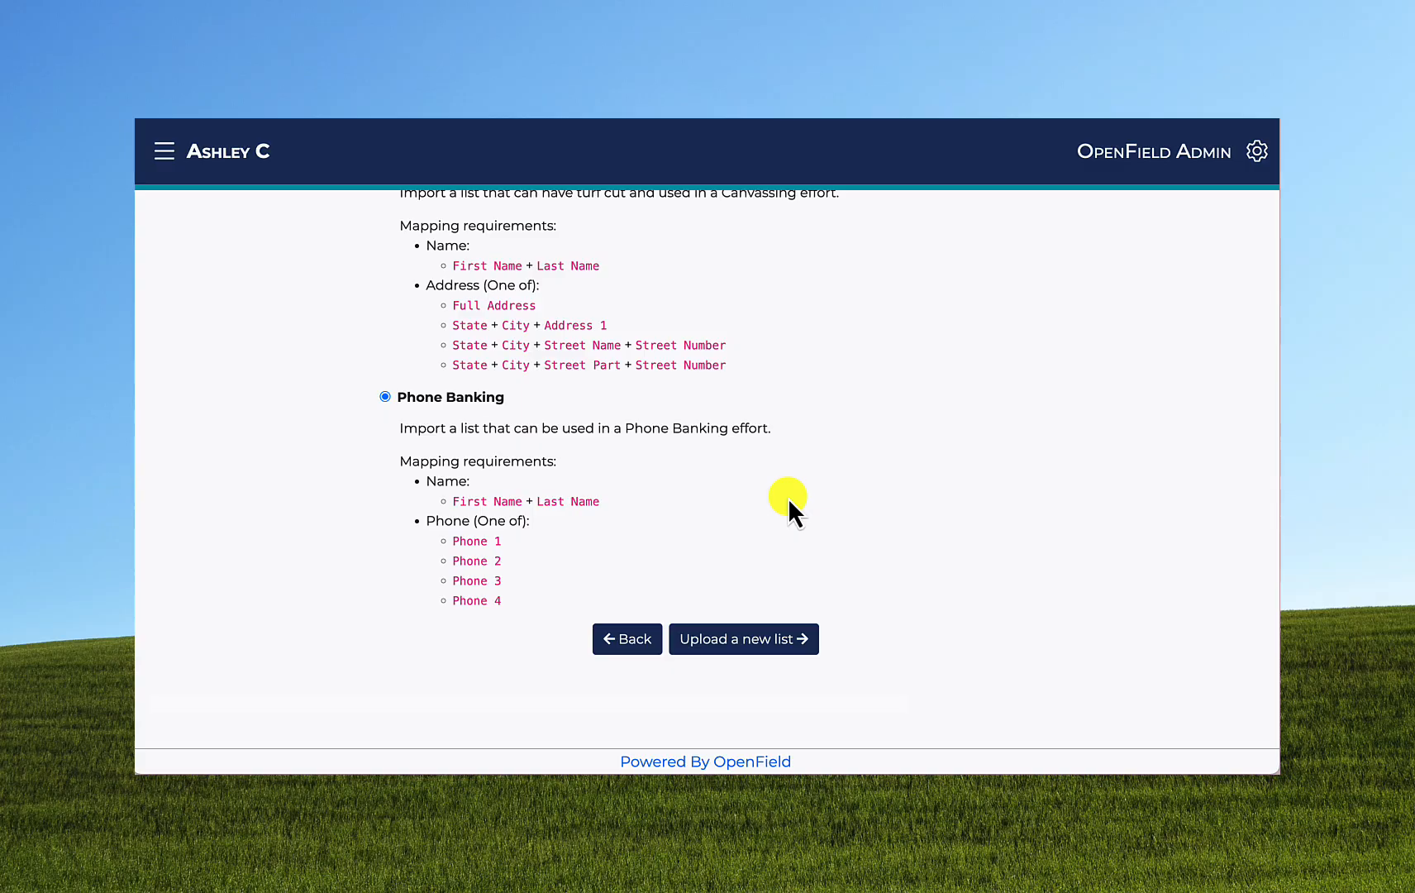
Back in OpenField Admin, choose Canvassing as the Insert Data option for the import
scroll(789, 498, up, 2)
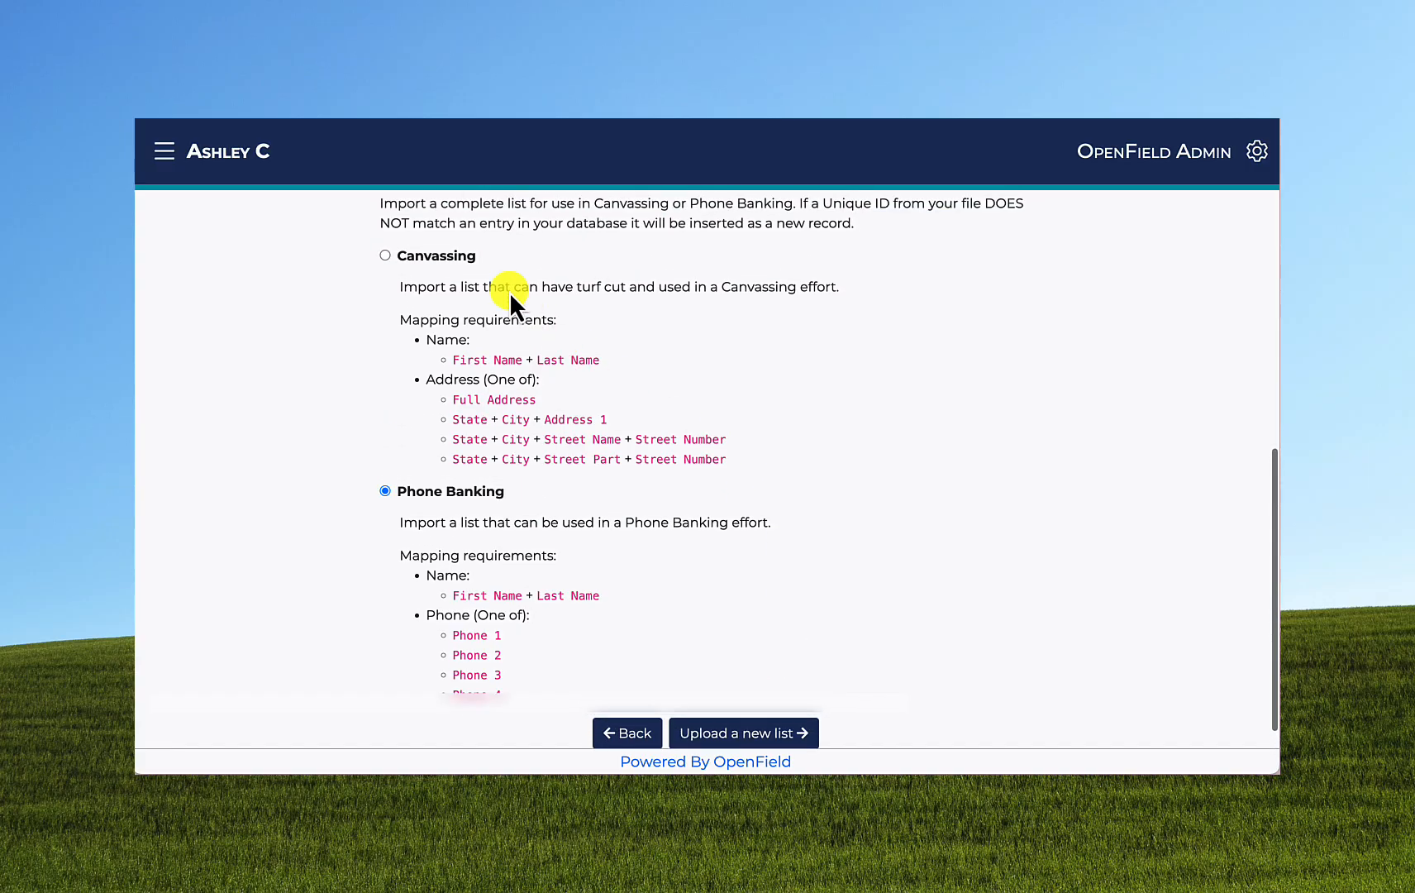
click(473, 266)
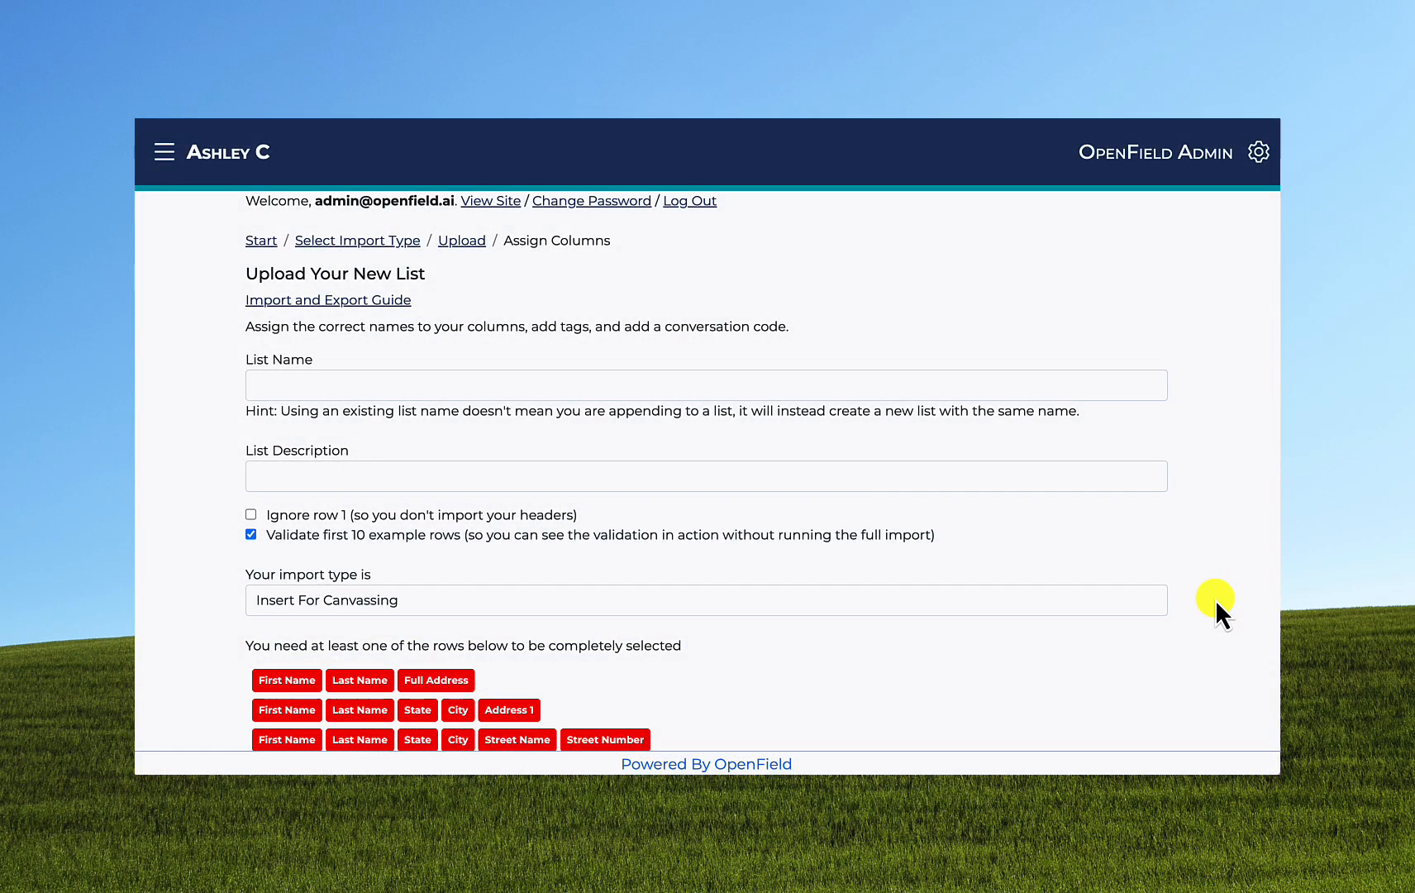
Name the new list "Import Test 6" and set its description to "Test -234"
click(936, 379)
text(Import)
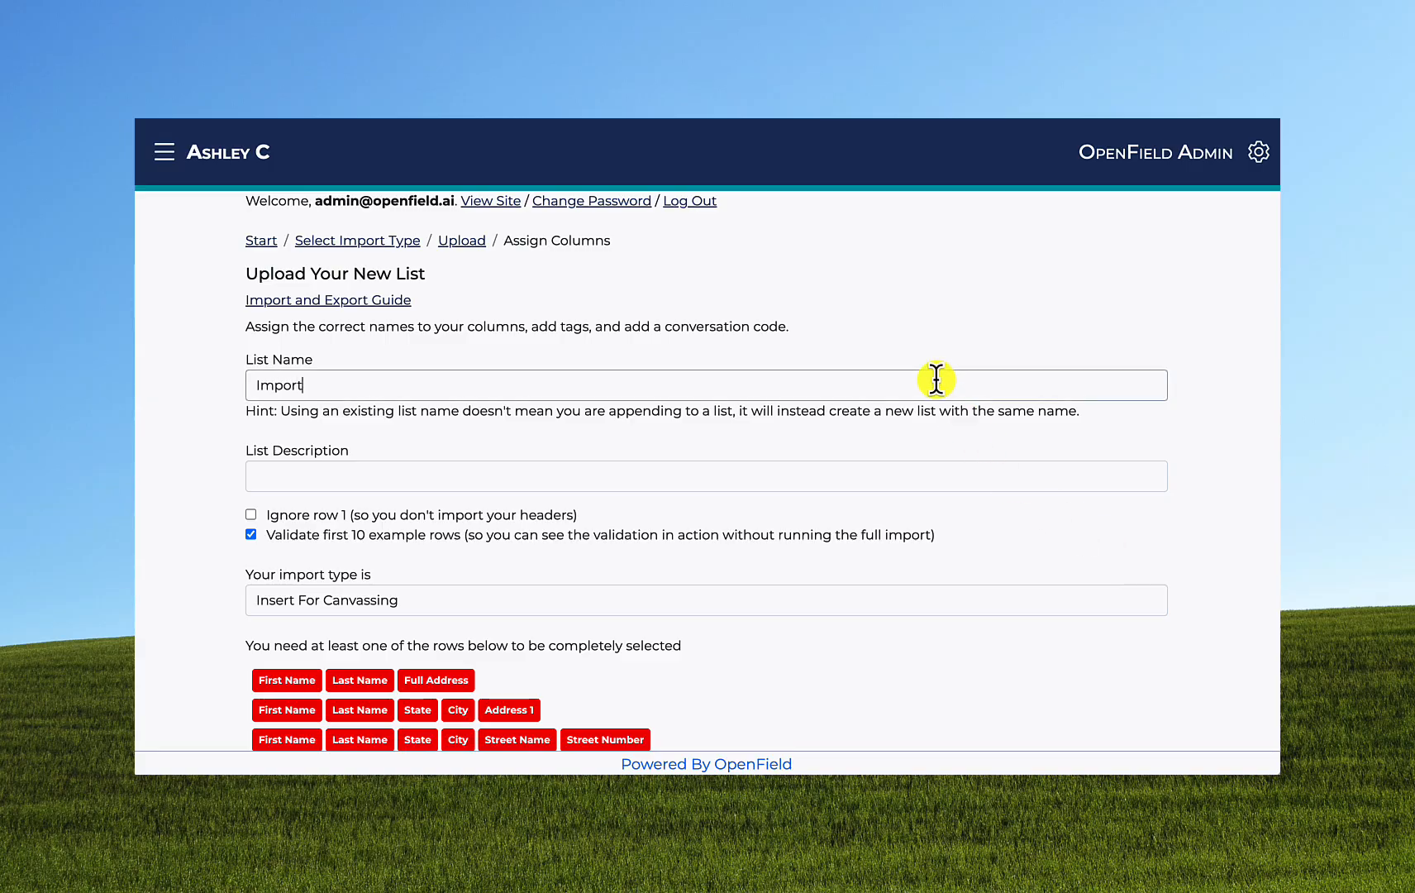
text( Test 6)
key(Tab)
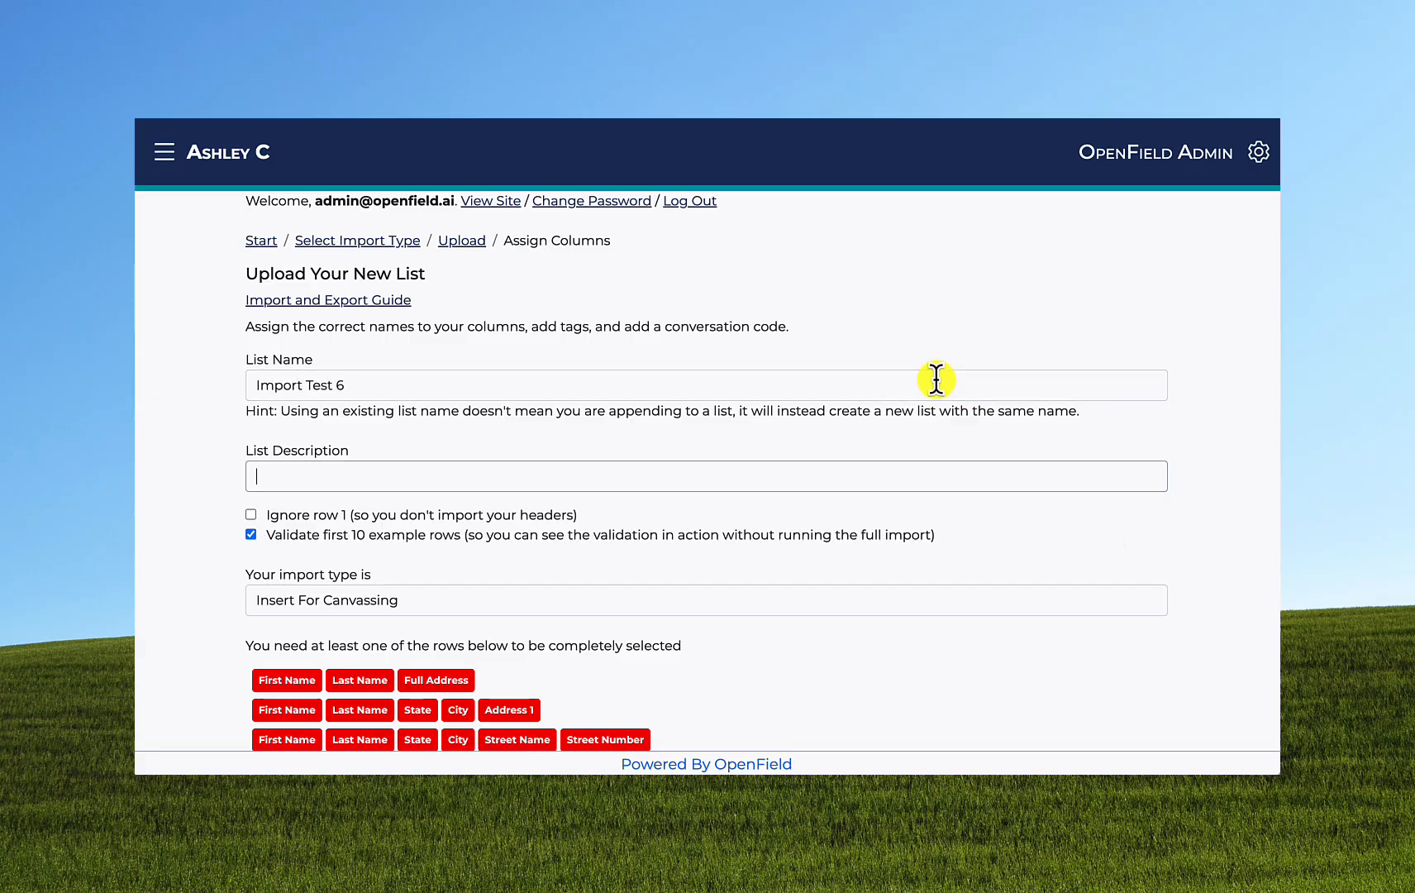
text(Test -234)
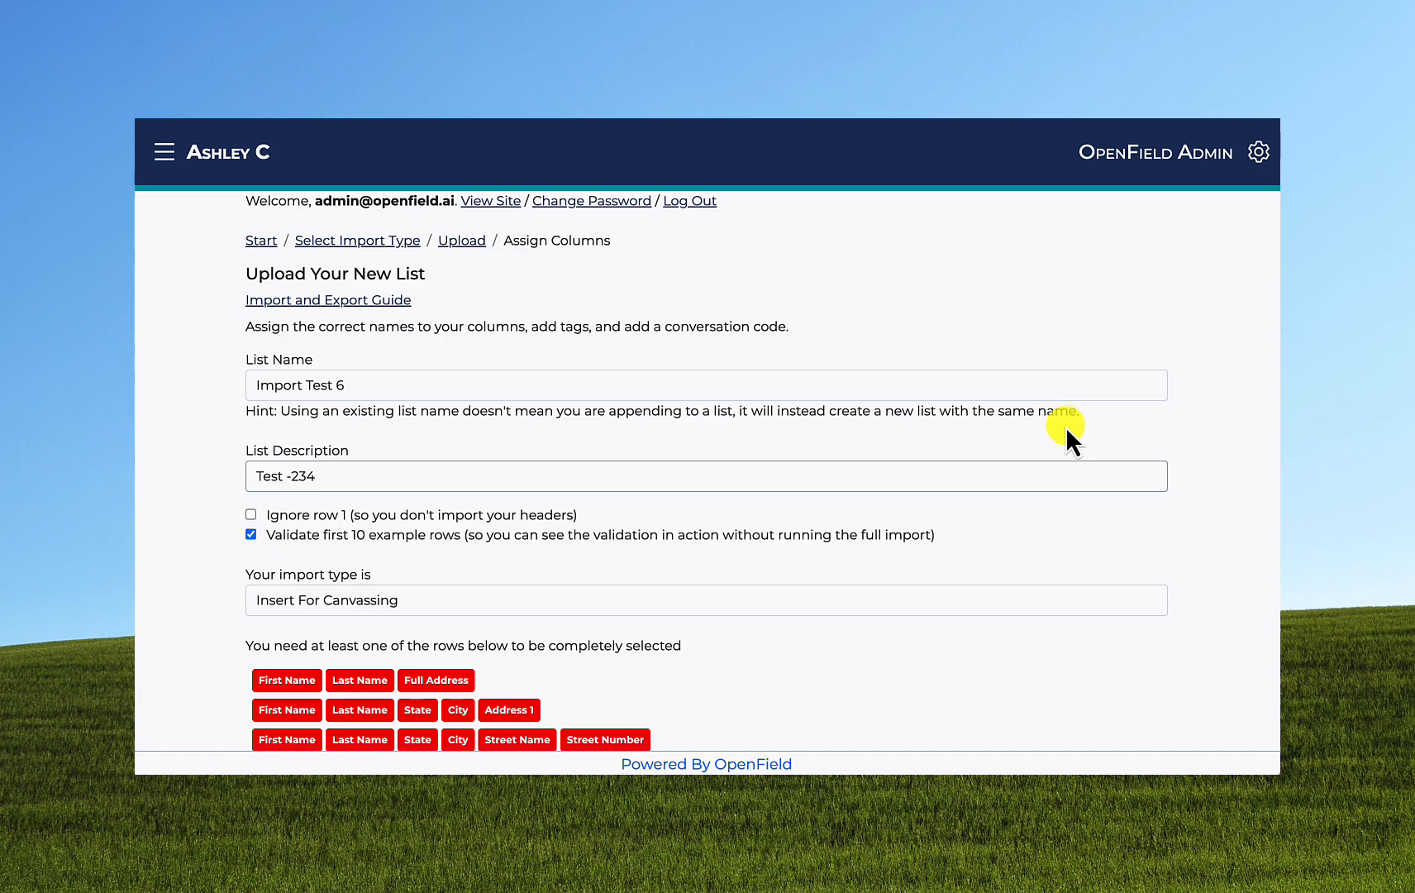
scroll(1127, 546, down, 3)
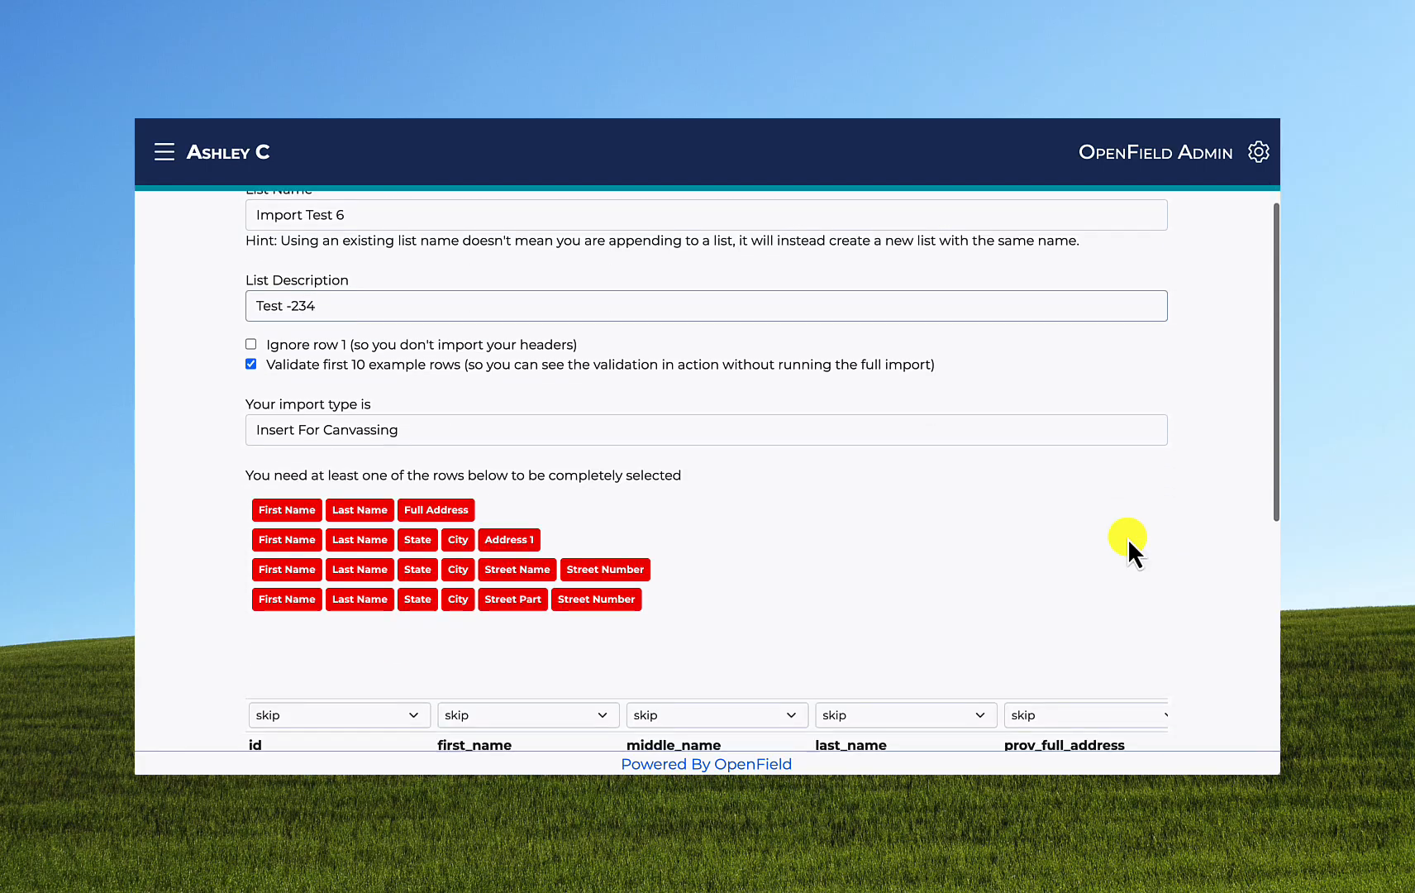
Set the import to ignore row 1 and to validate the first 10 example rows
click(960, 426)
click(960, 428)
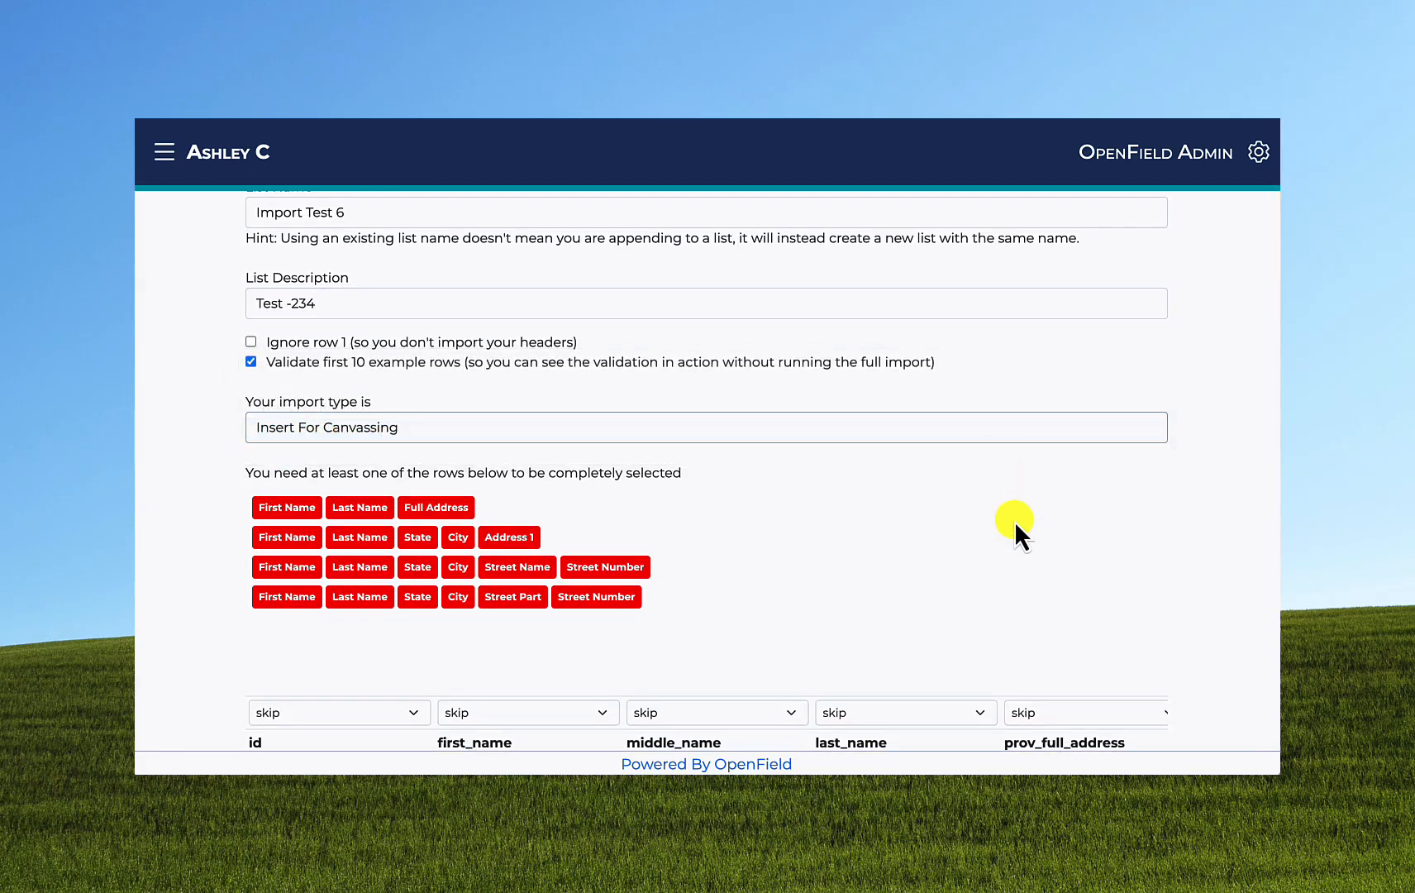
scroll(1014, 521, up, 2)
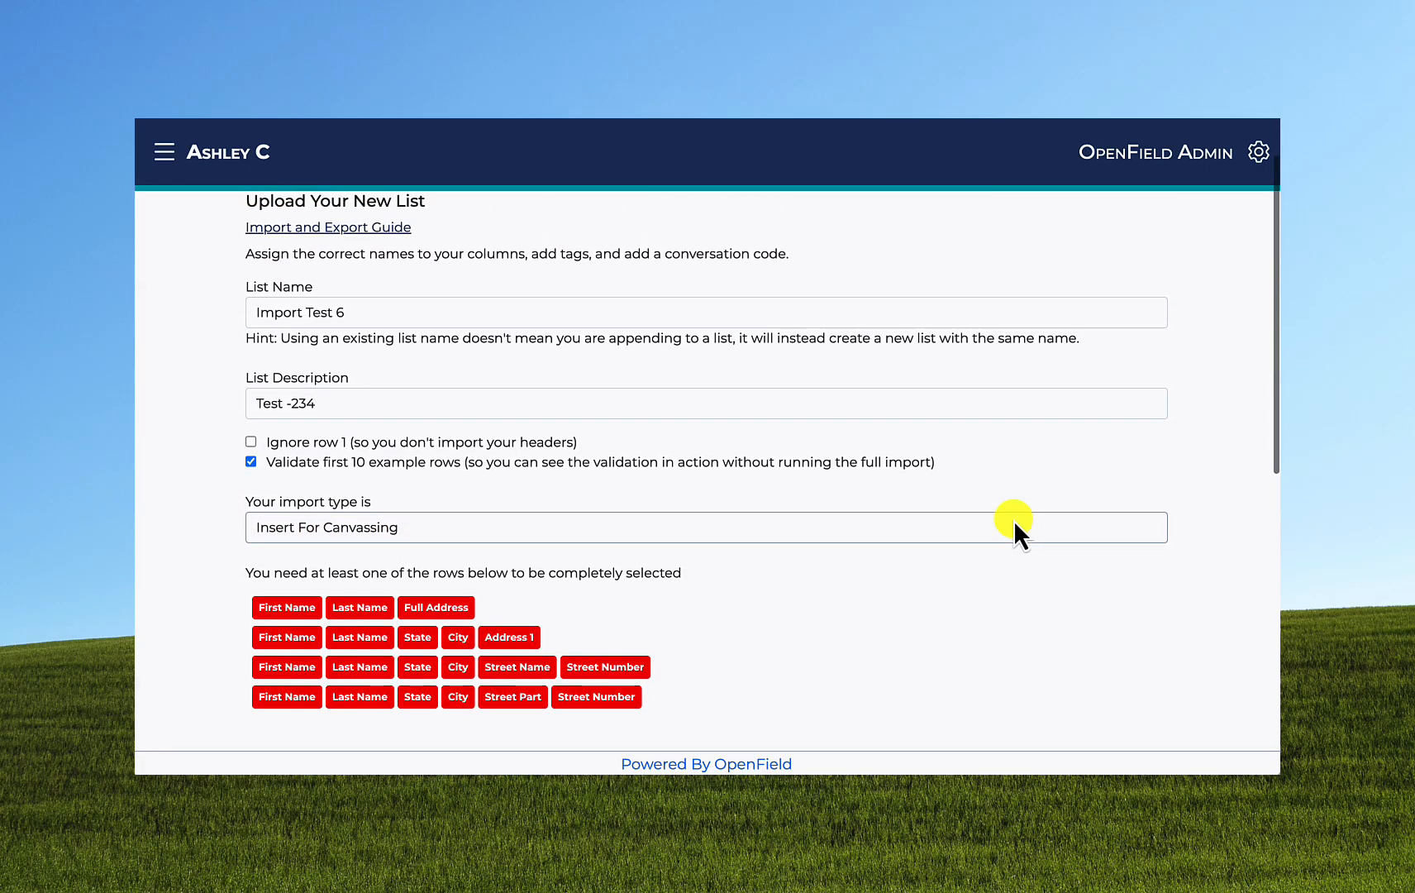
click(577, 446)
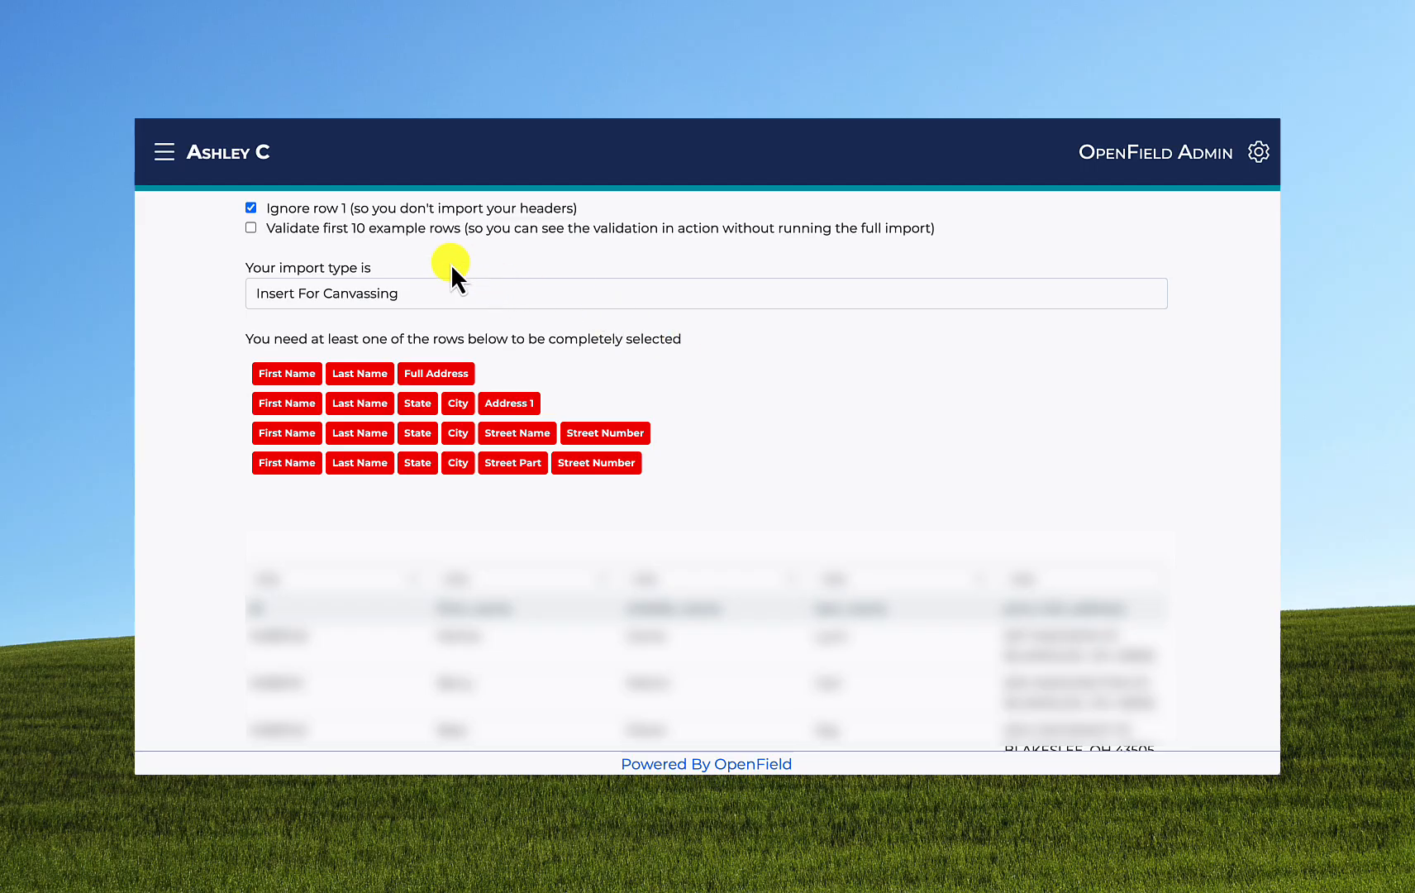
click(443, 240)
Map the first_name column to First Name and the last_name column to Last Name
scroll(800, 460, down, 1)
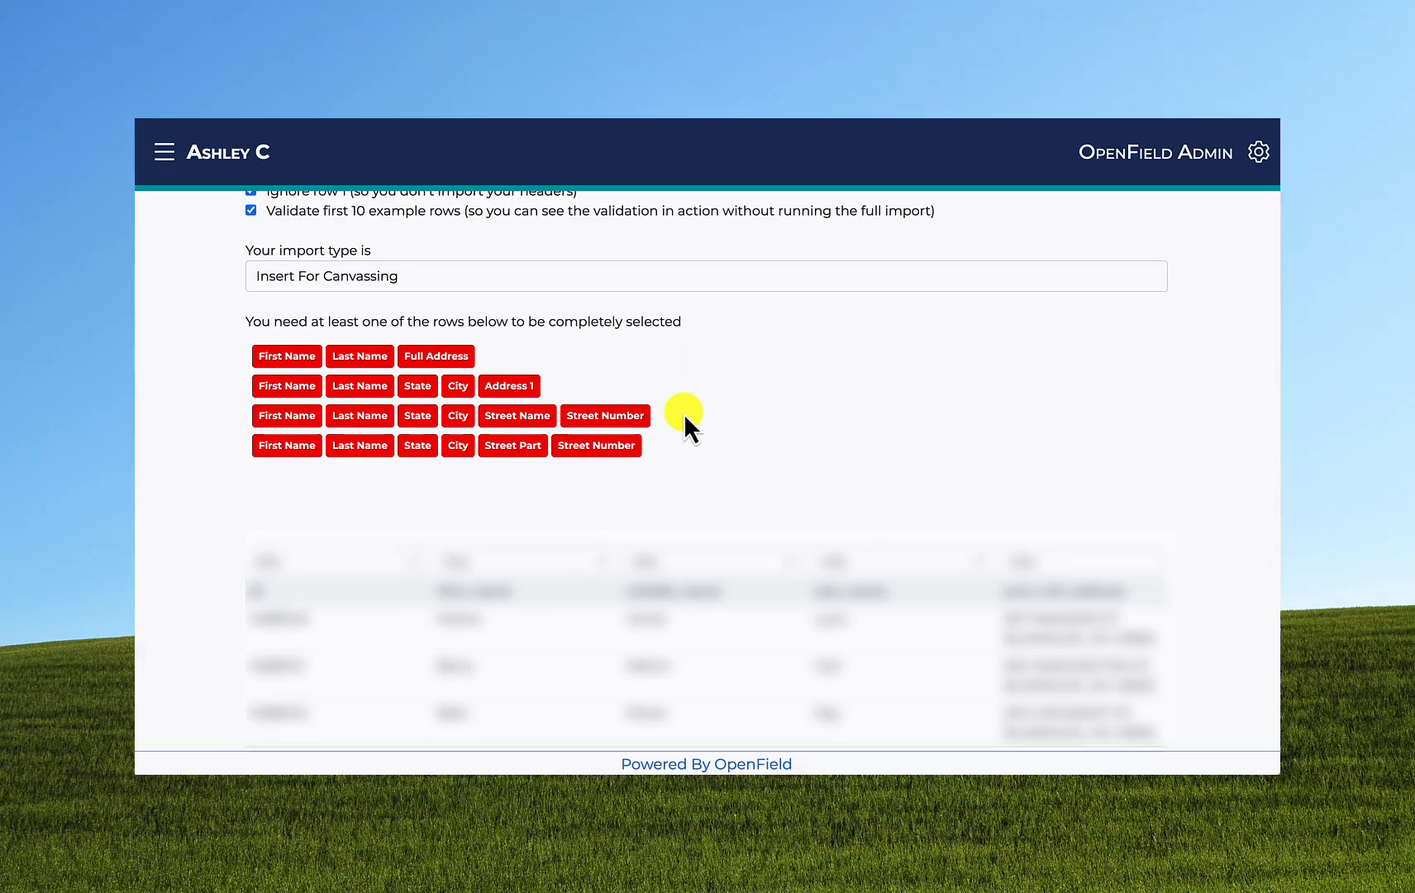
scroll(745, 445, down, 4)
click(596, 486)
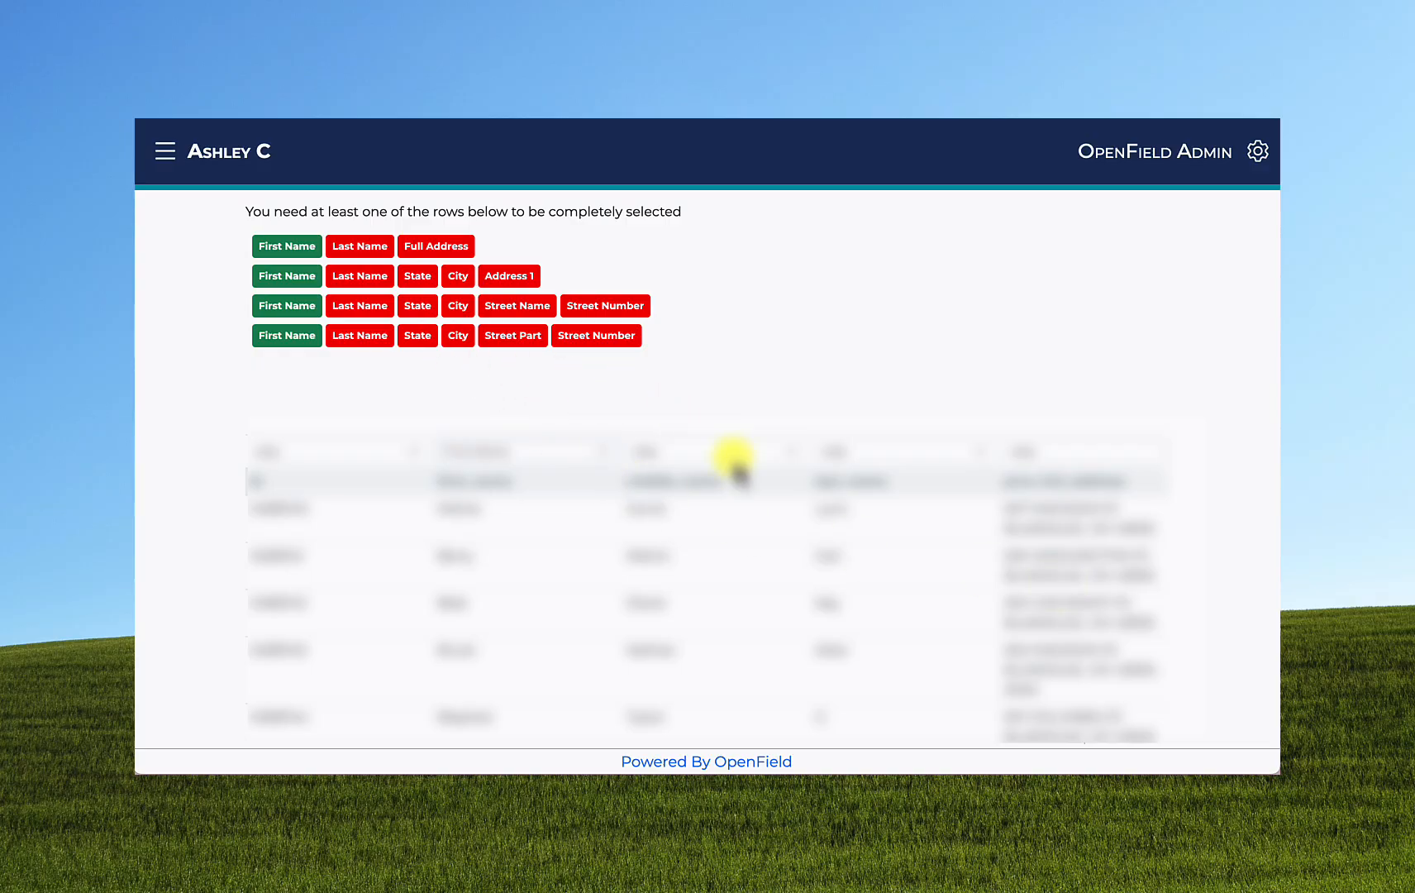
click(872, 451)
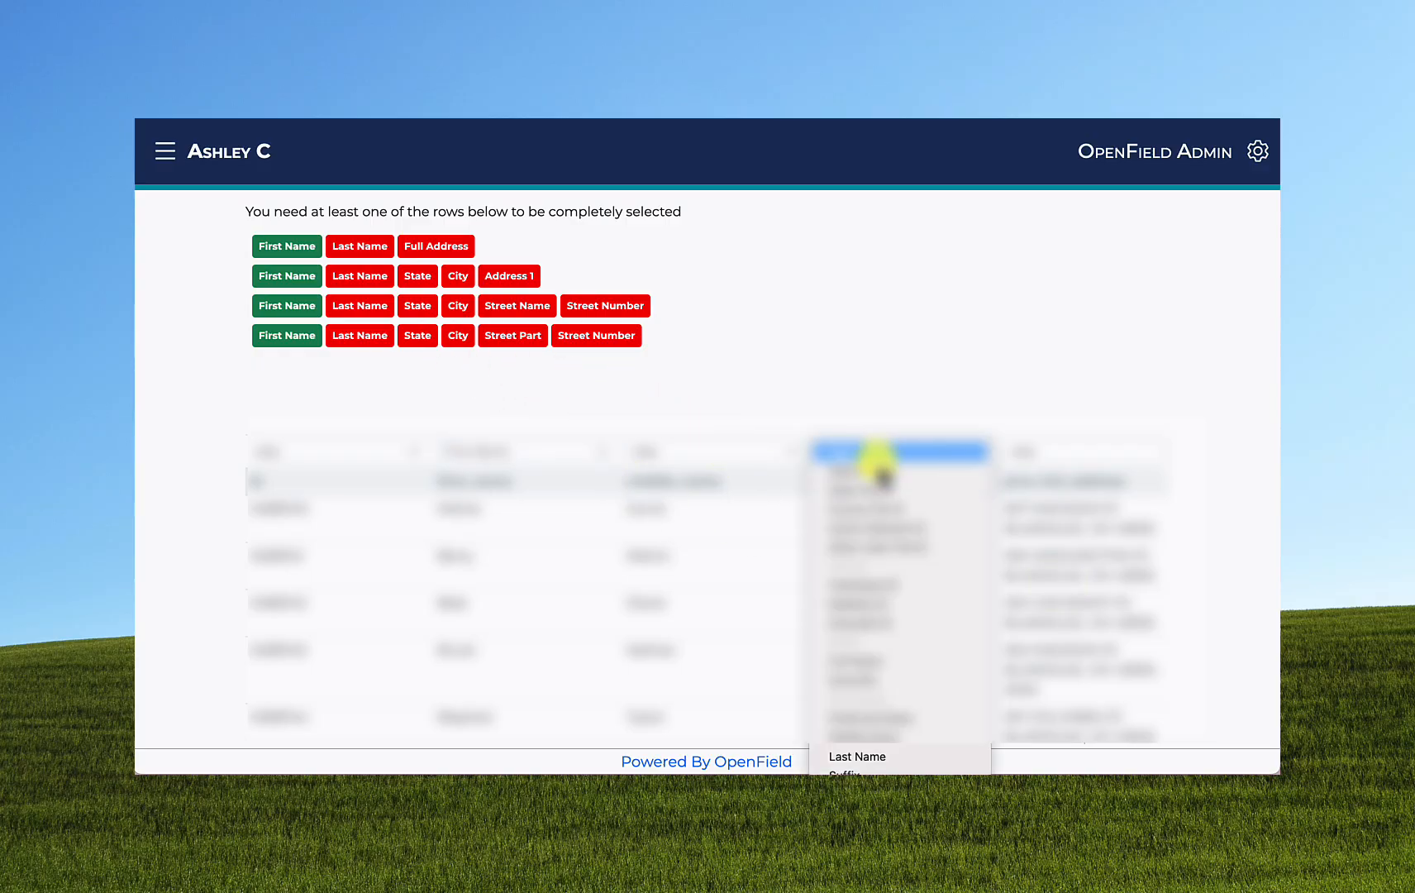
click(913, 757)
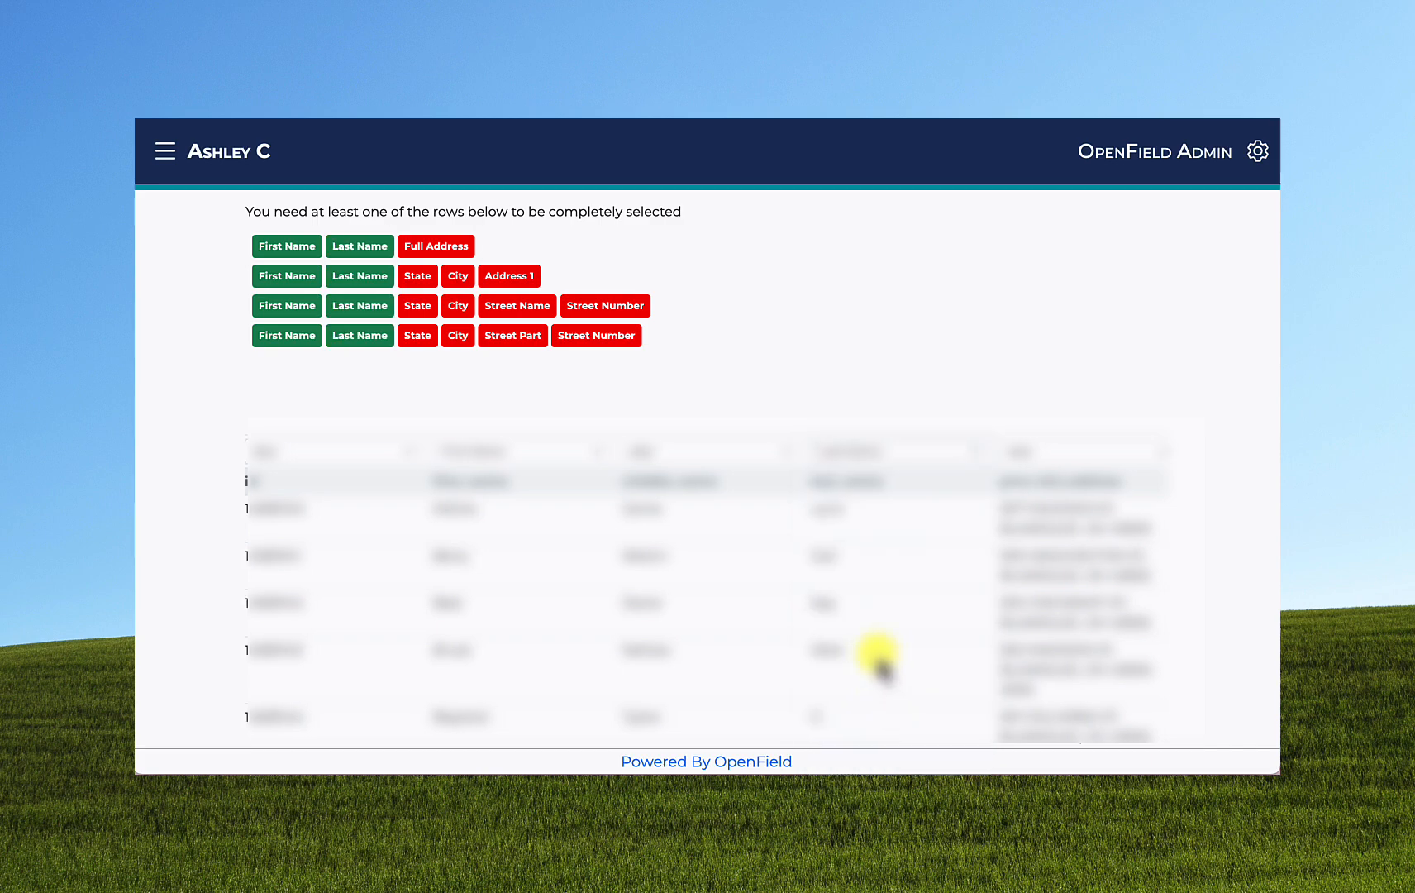
Map the prov_full_address column to Full Address
scroll(880, 661, right, 5)
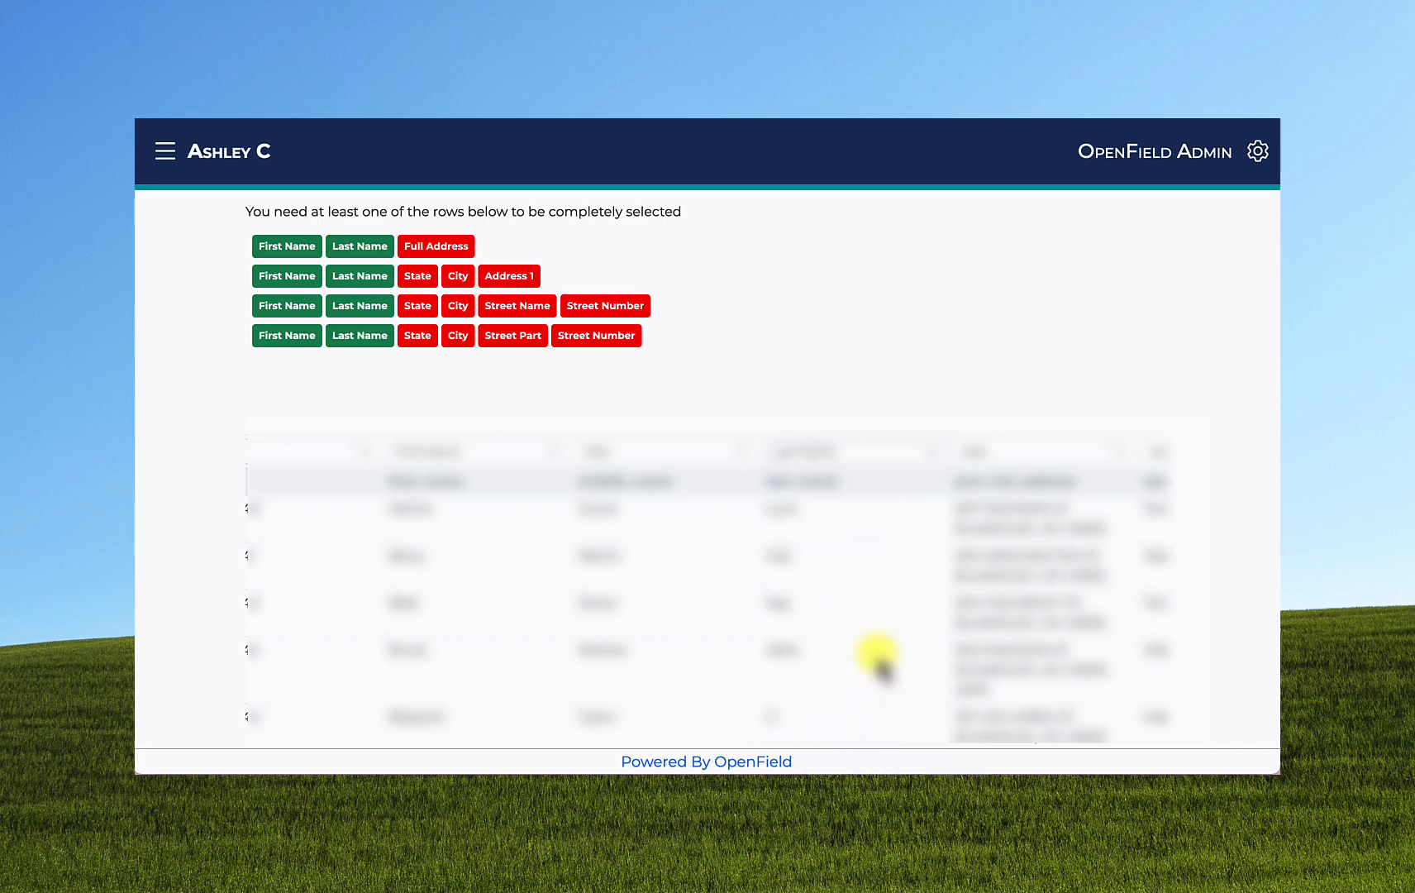
click(910, 452)
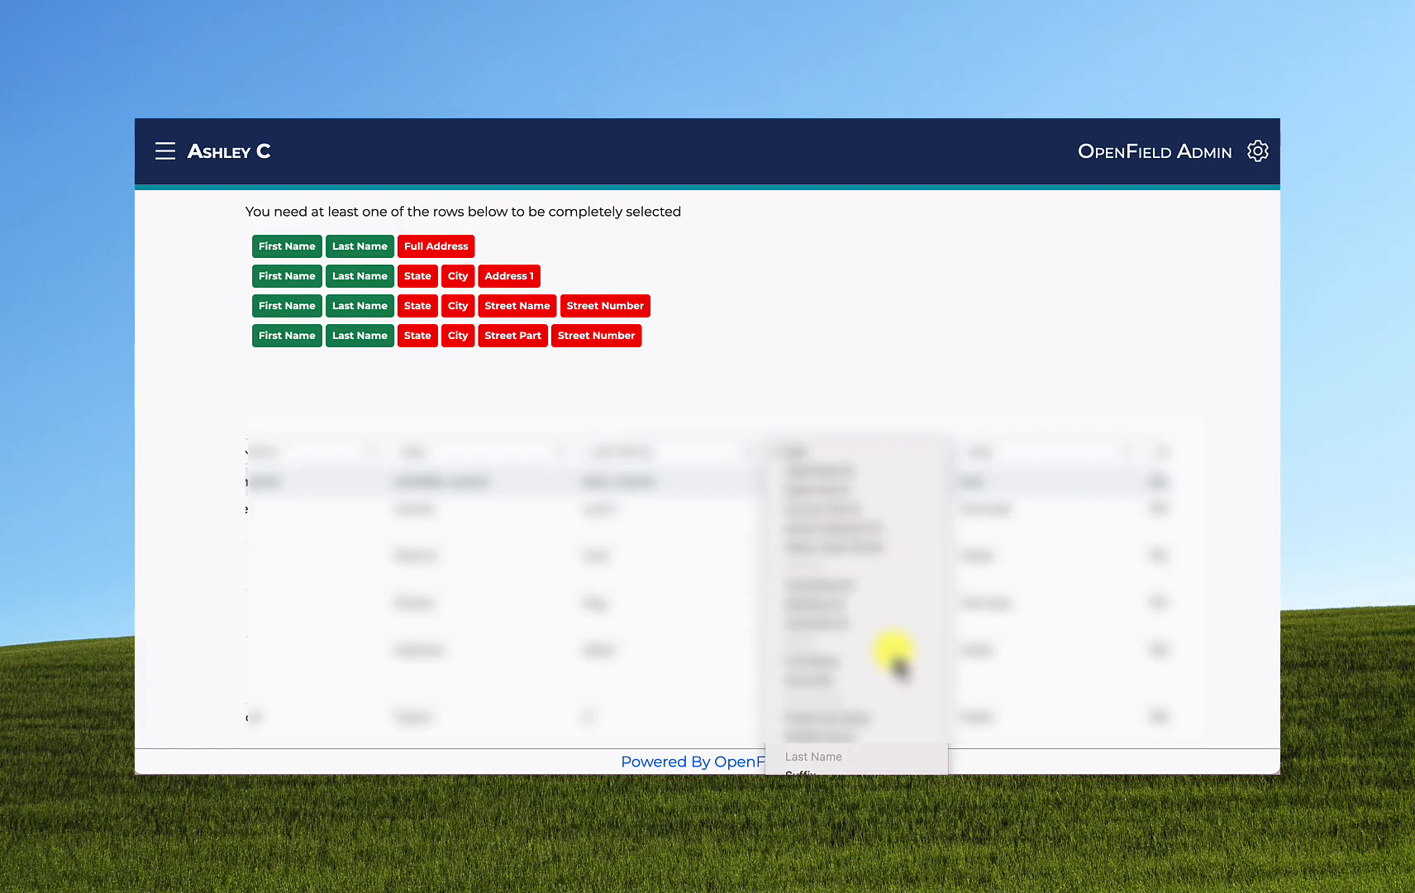
scroll(897, 653, down, 10)
scroll(900, 666, down, 1)
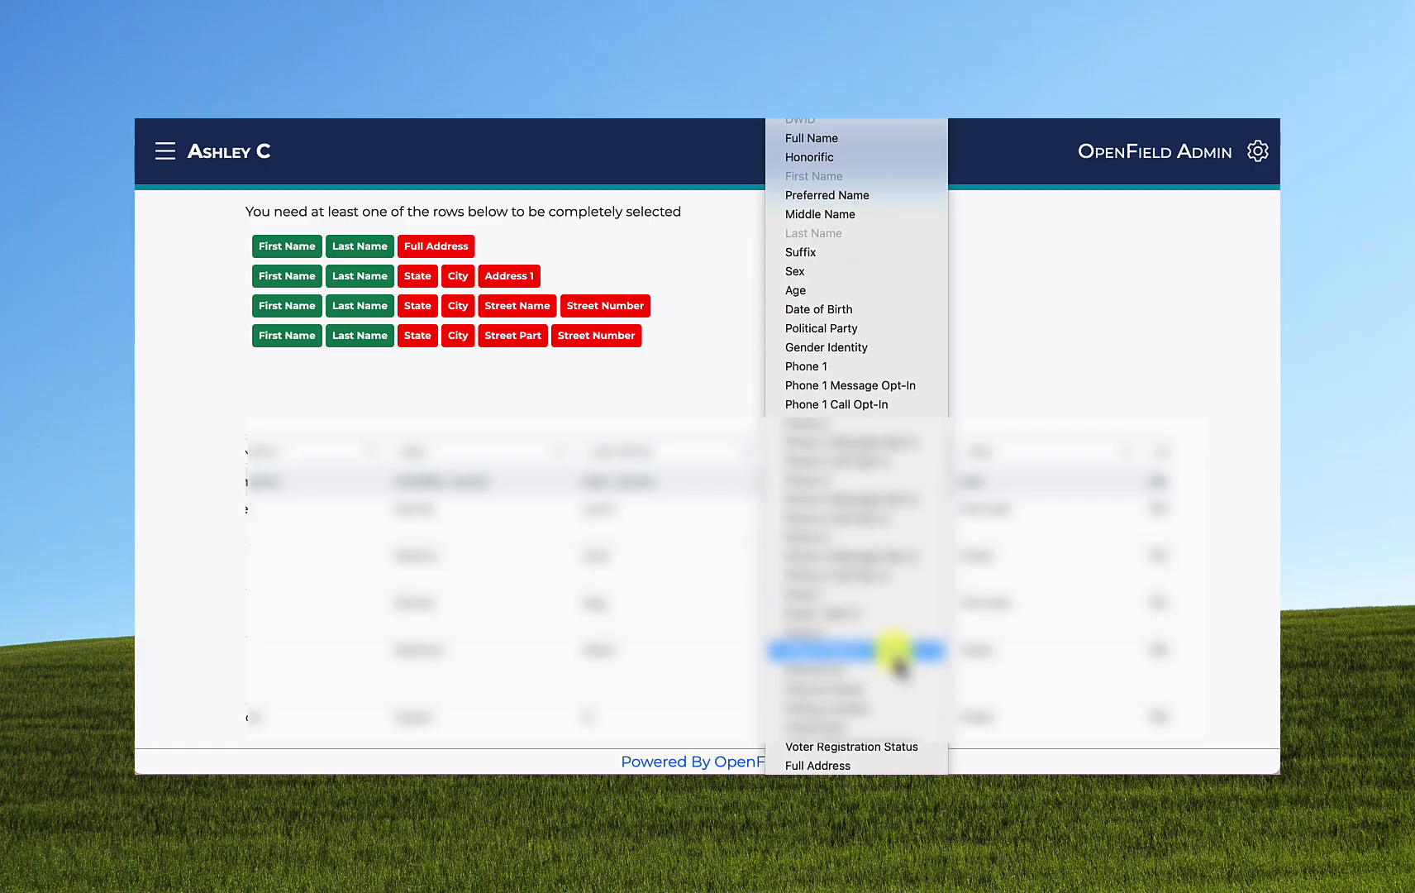
click(860, 764)
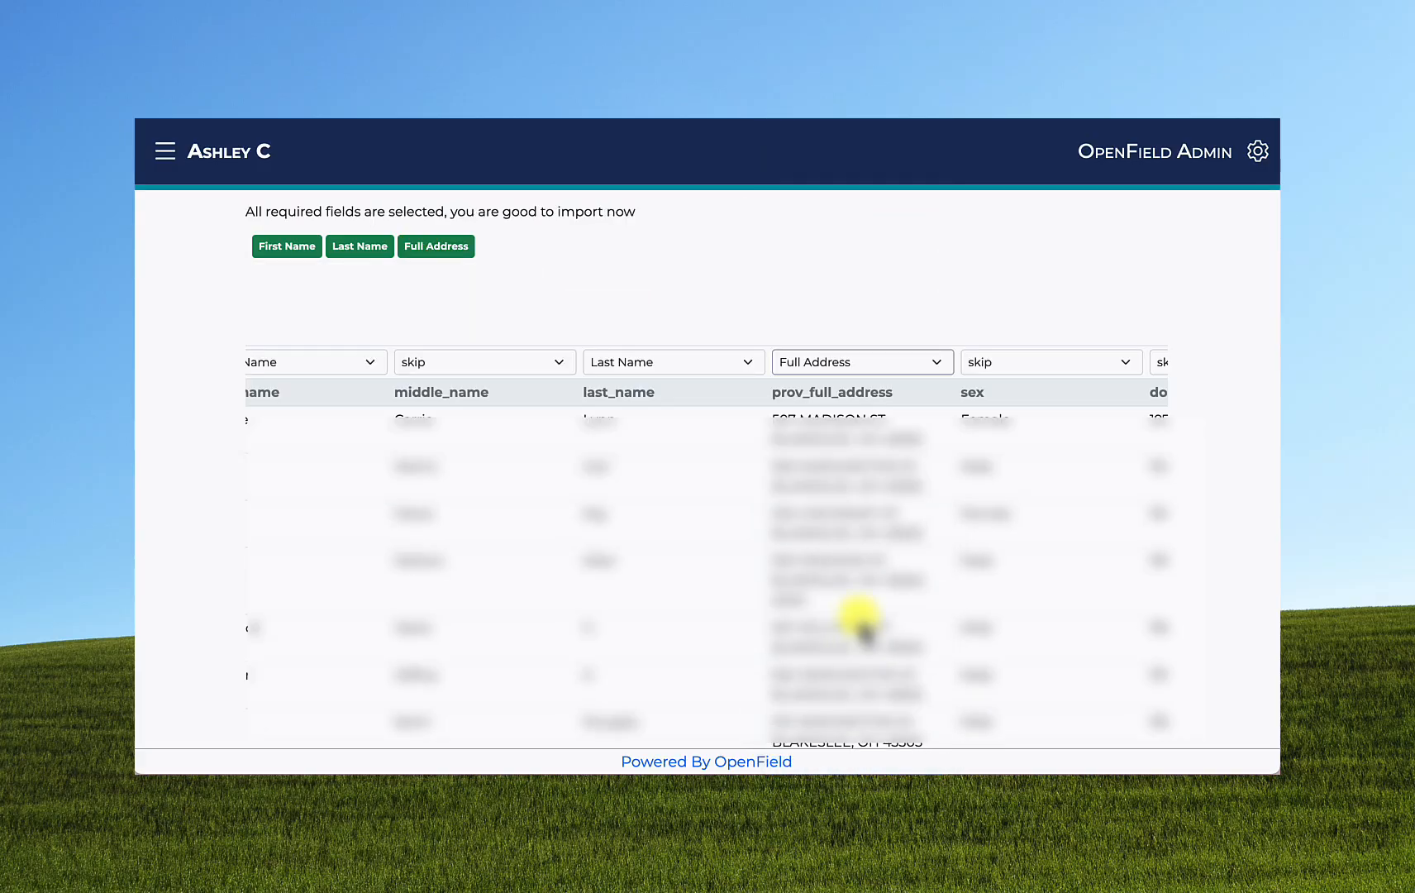
Check the column mappings across the preview table and import the list
scroll(864, 632, left, 2)
scroll(864, 632, left, 1)
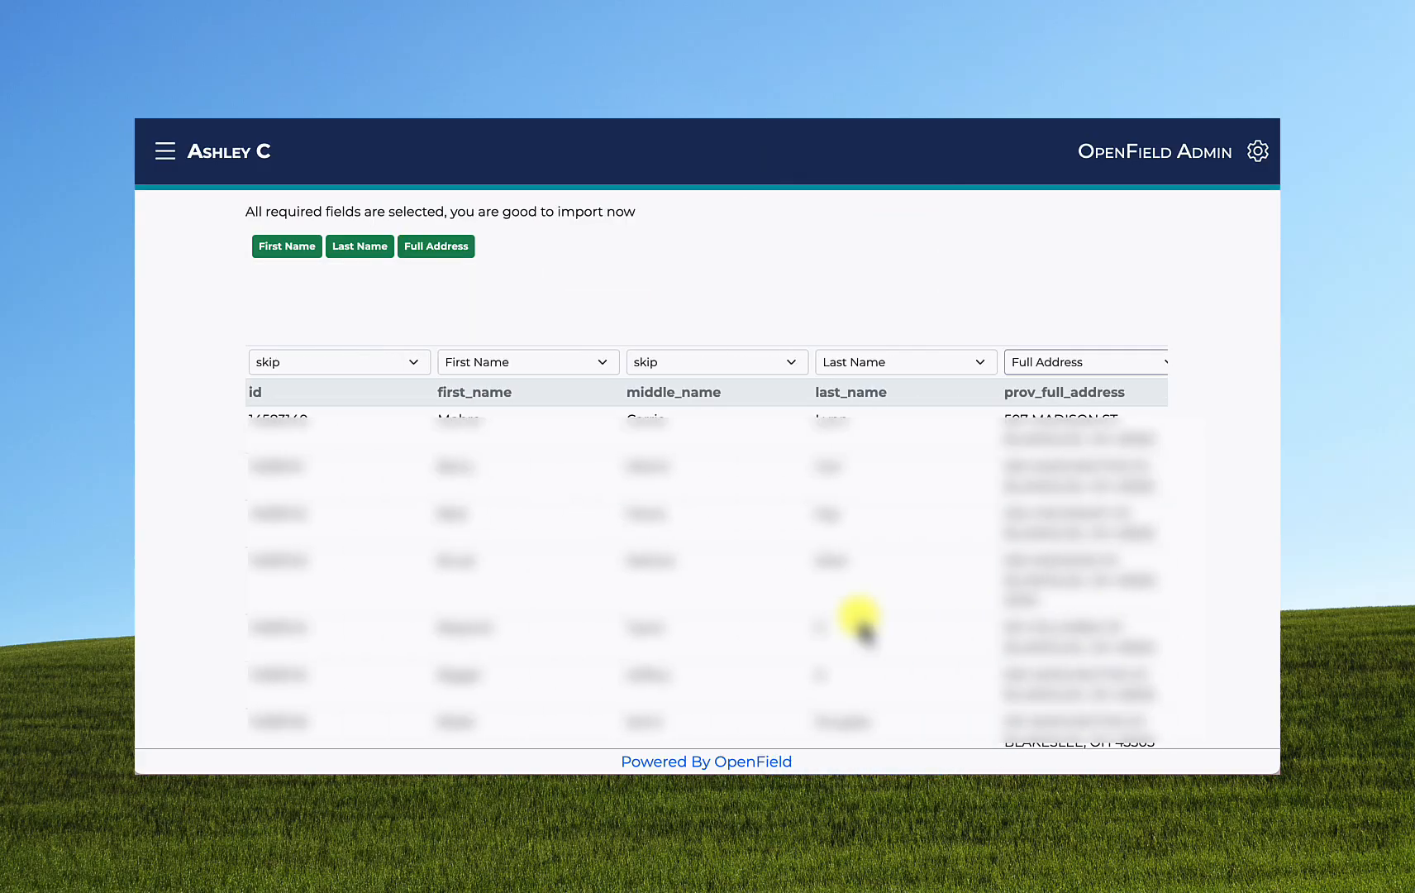
scroll(864, 632, right, 5)
scroll(864, 632, left, 1)
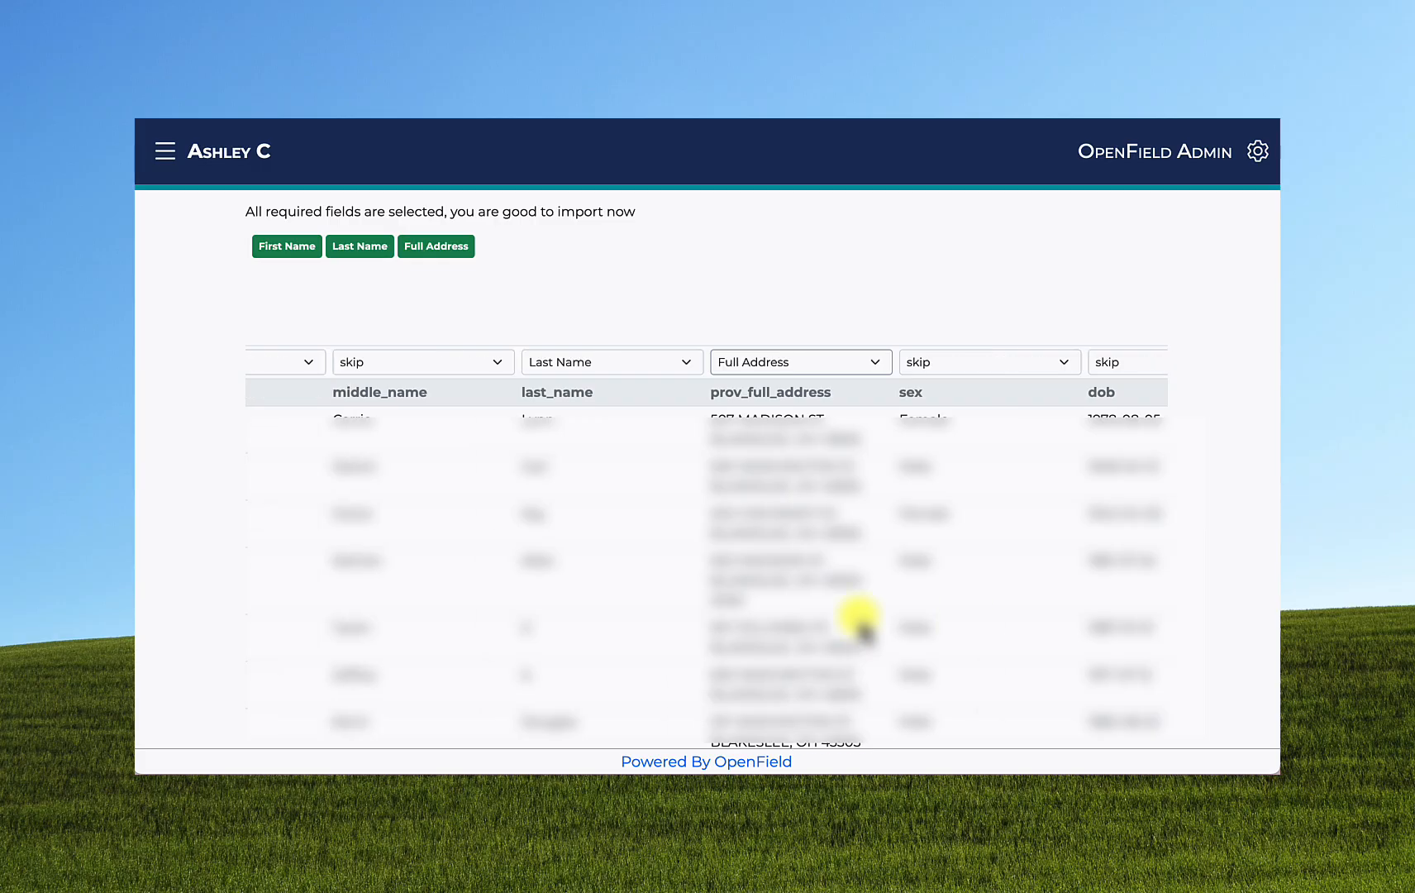
scroll(864, 633, left, 4)
scroll(852, 621, down, 3)
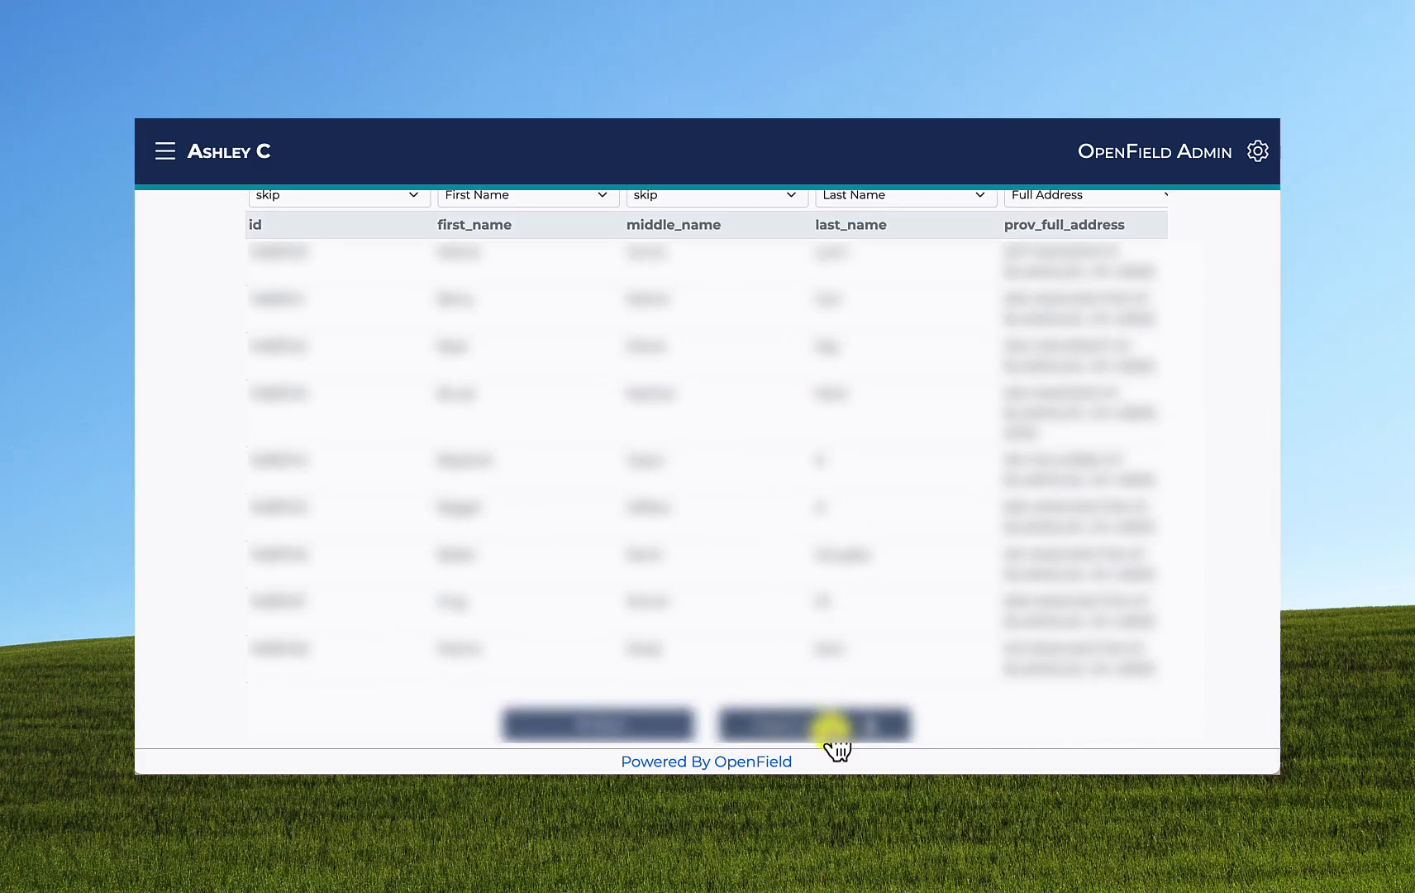
click(830, 733)
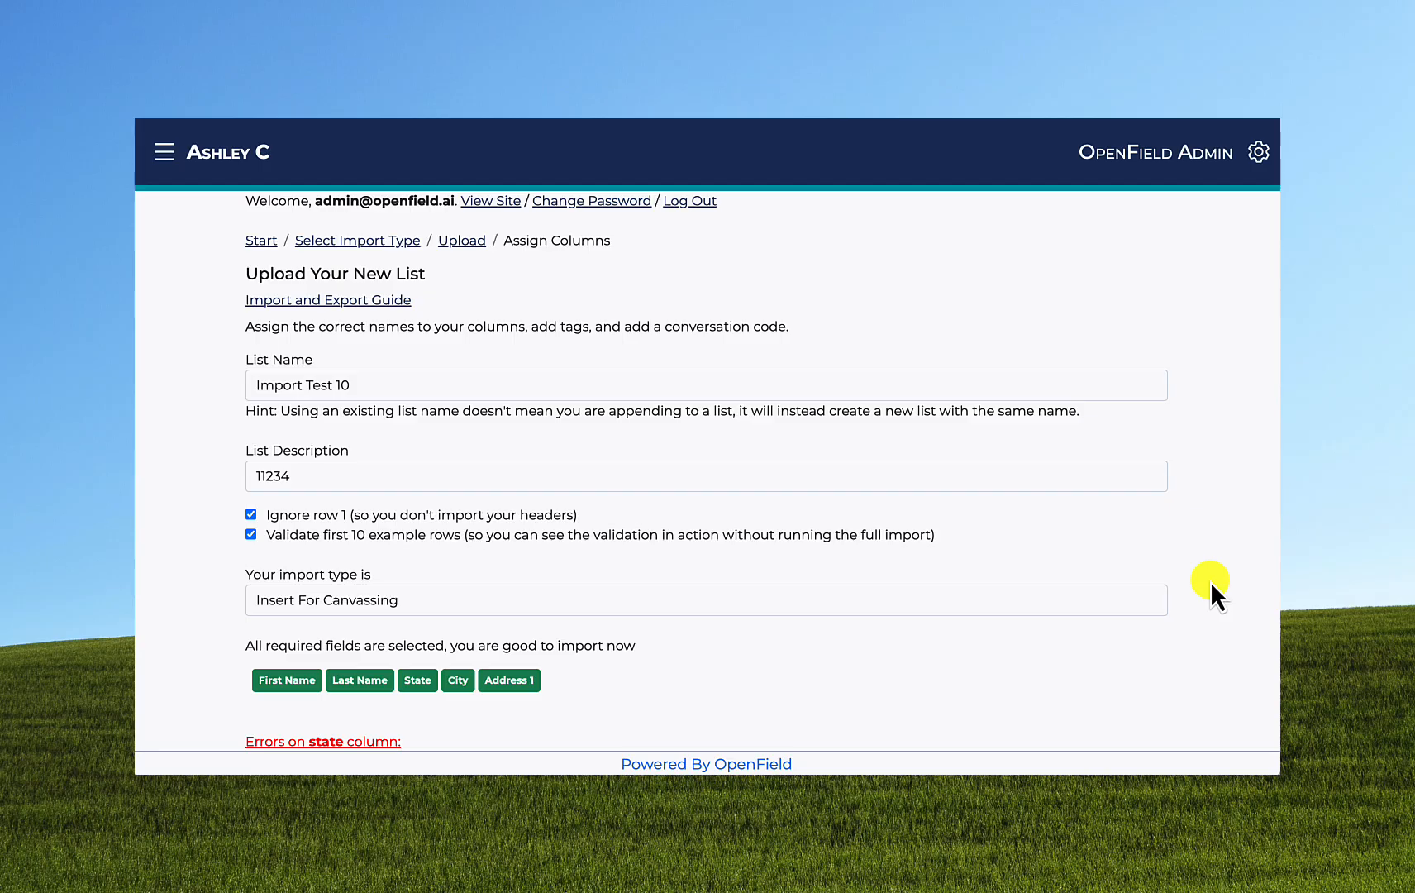
Review the state column's validation errors for Import Test 10 and import the list without correcting them
click(792, 545)
click(786, 536)
scroll(883, 640, down, 2)
scroll(884, 640, down, 2)
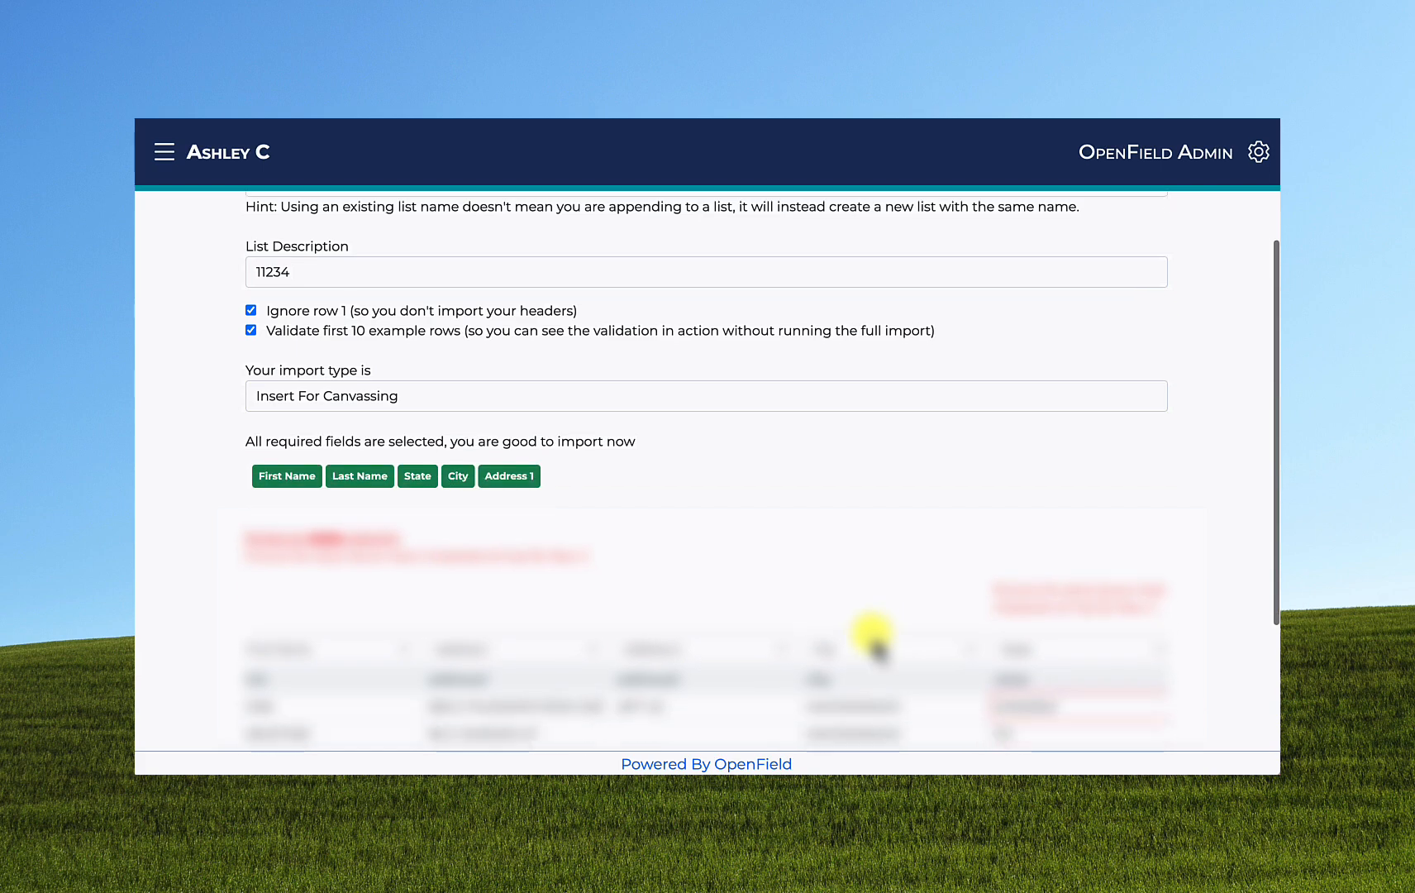
scroll(760, 593, down, 2)
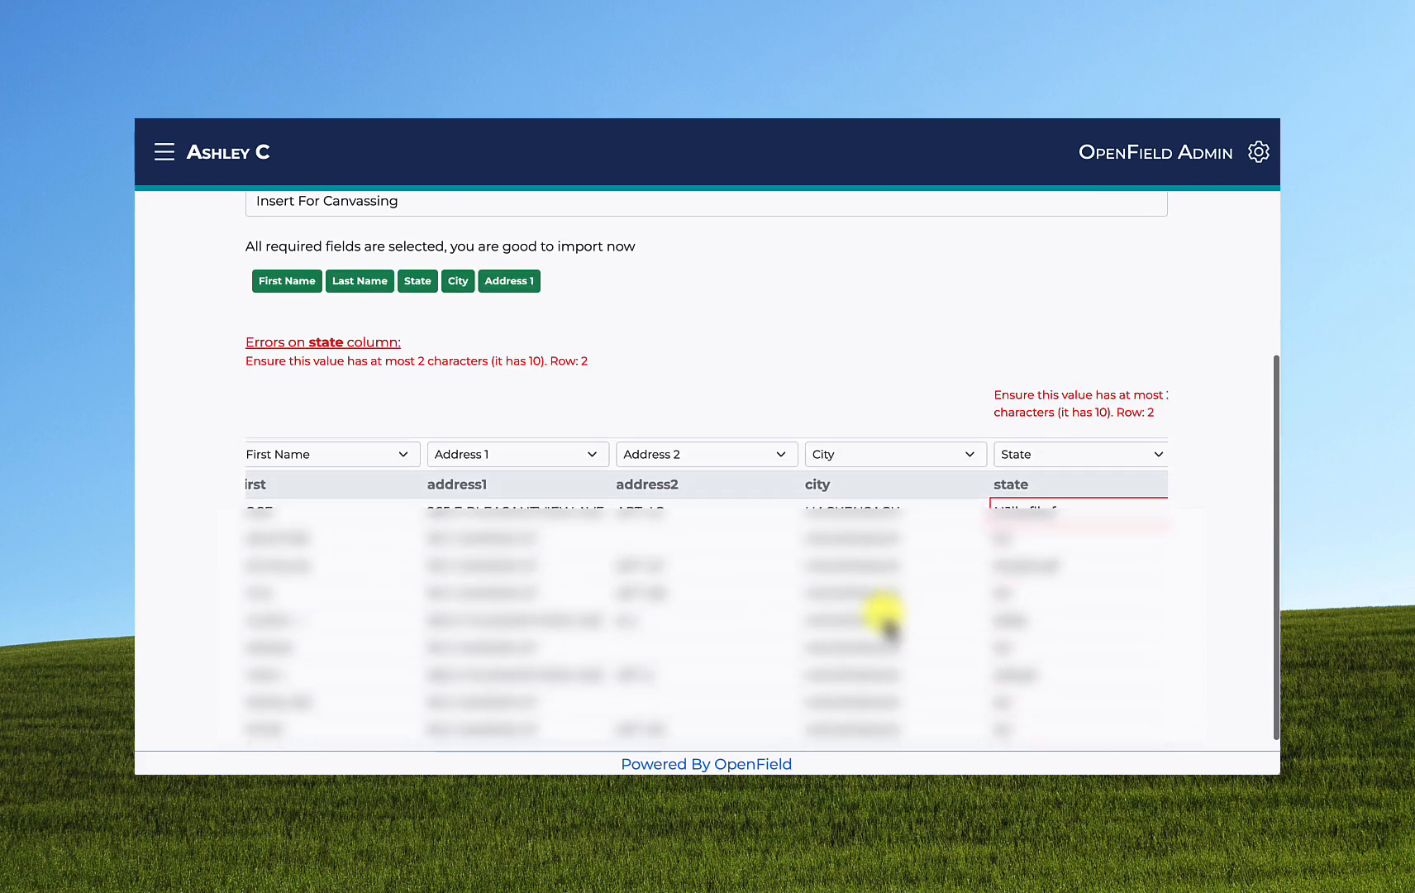
scroll(910, 579, right, 3)
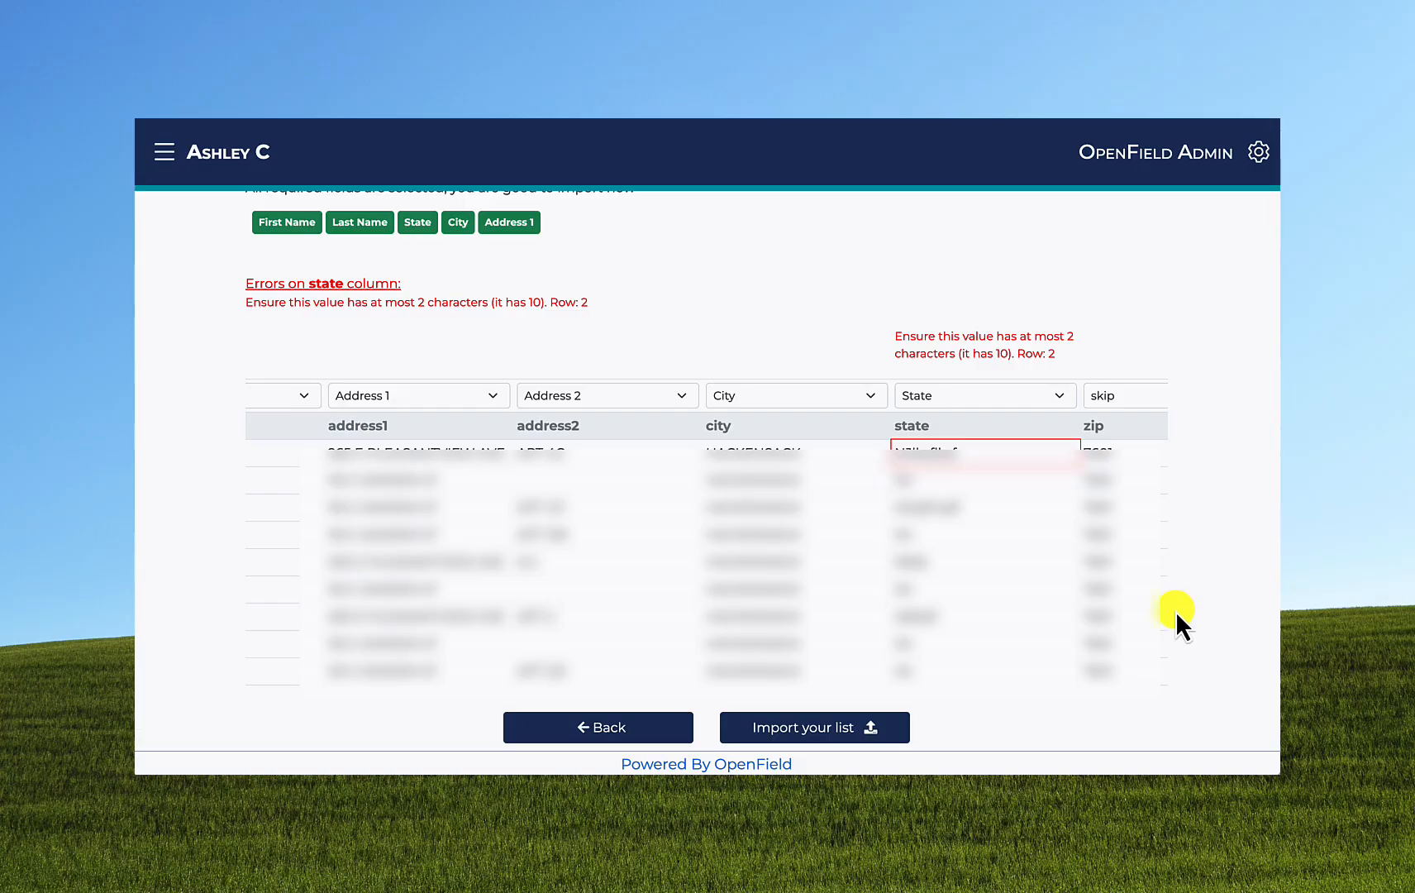
click(855, 735)
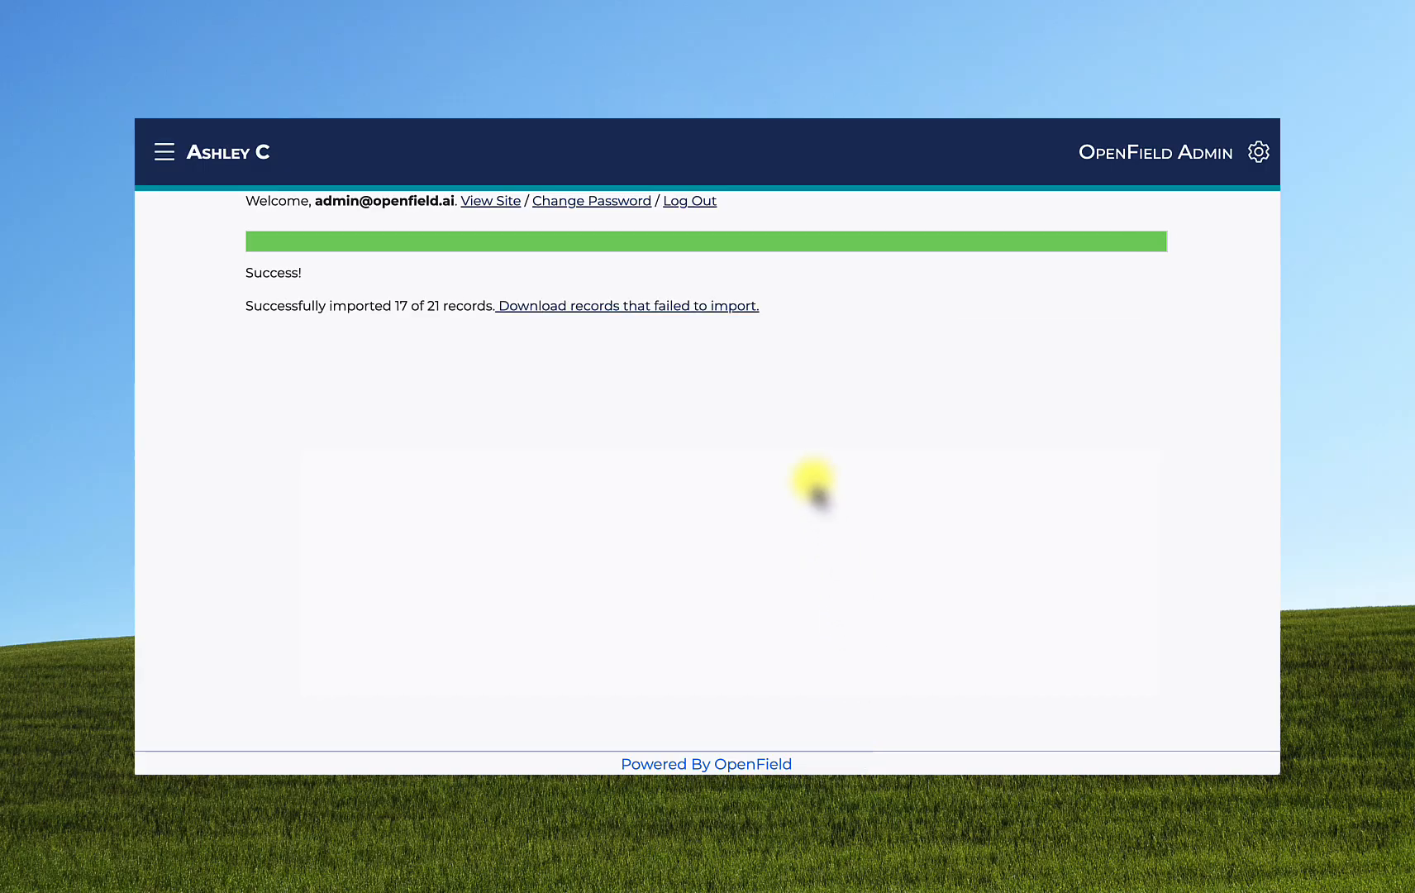
Download the records that failed to import, open the CSV, and examine its error column
click(669, 308)
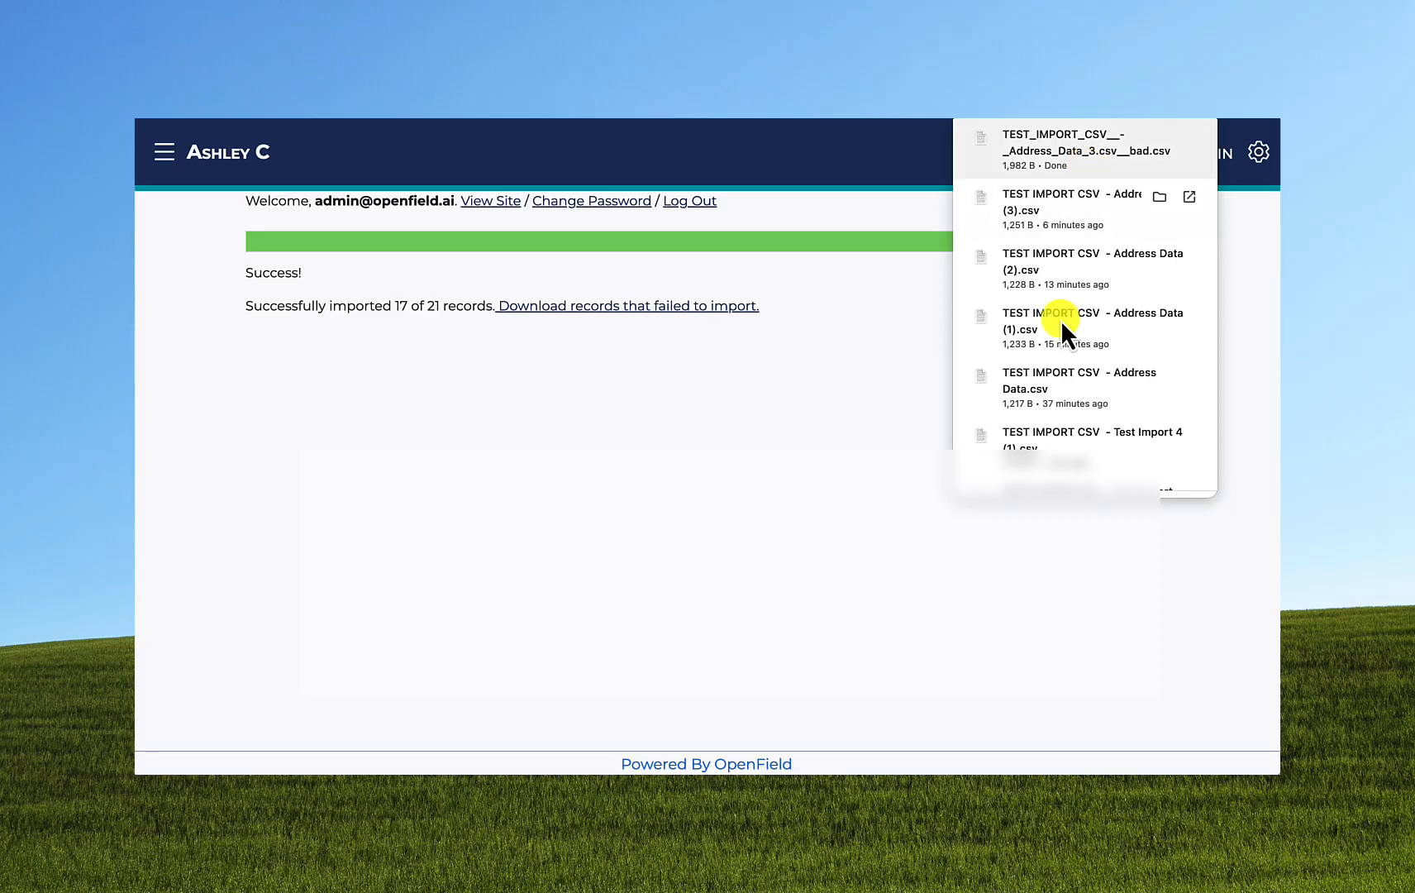
click(924, 502)
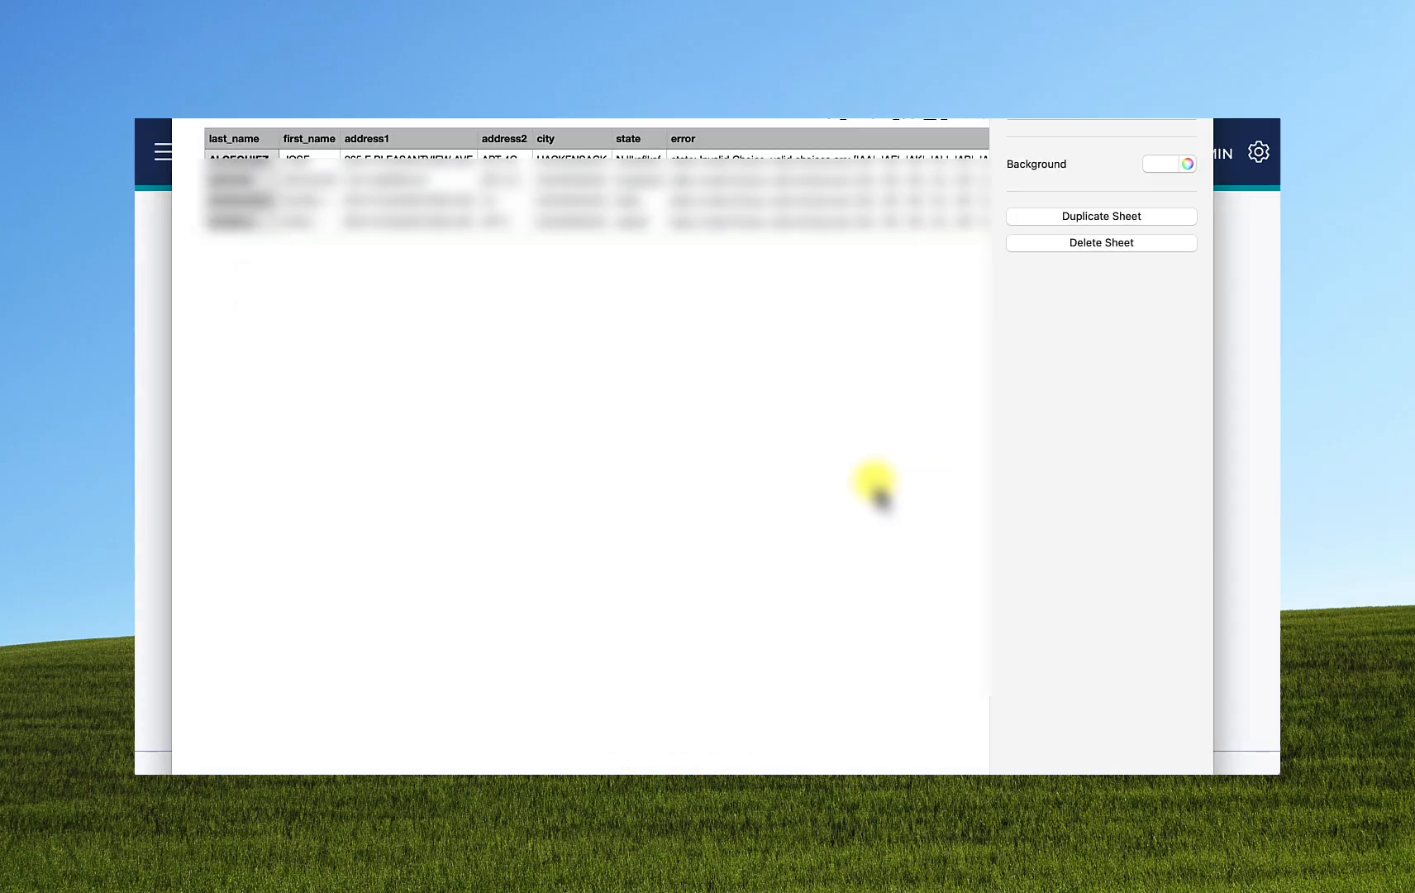
scroll(881, 496, right, 3)
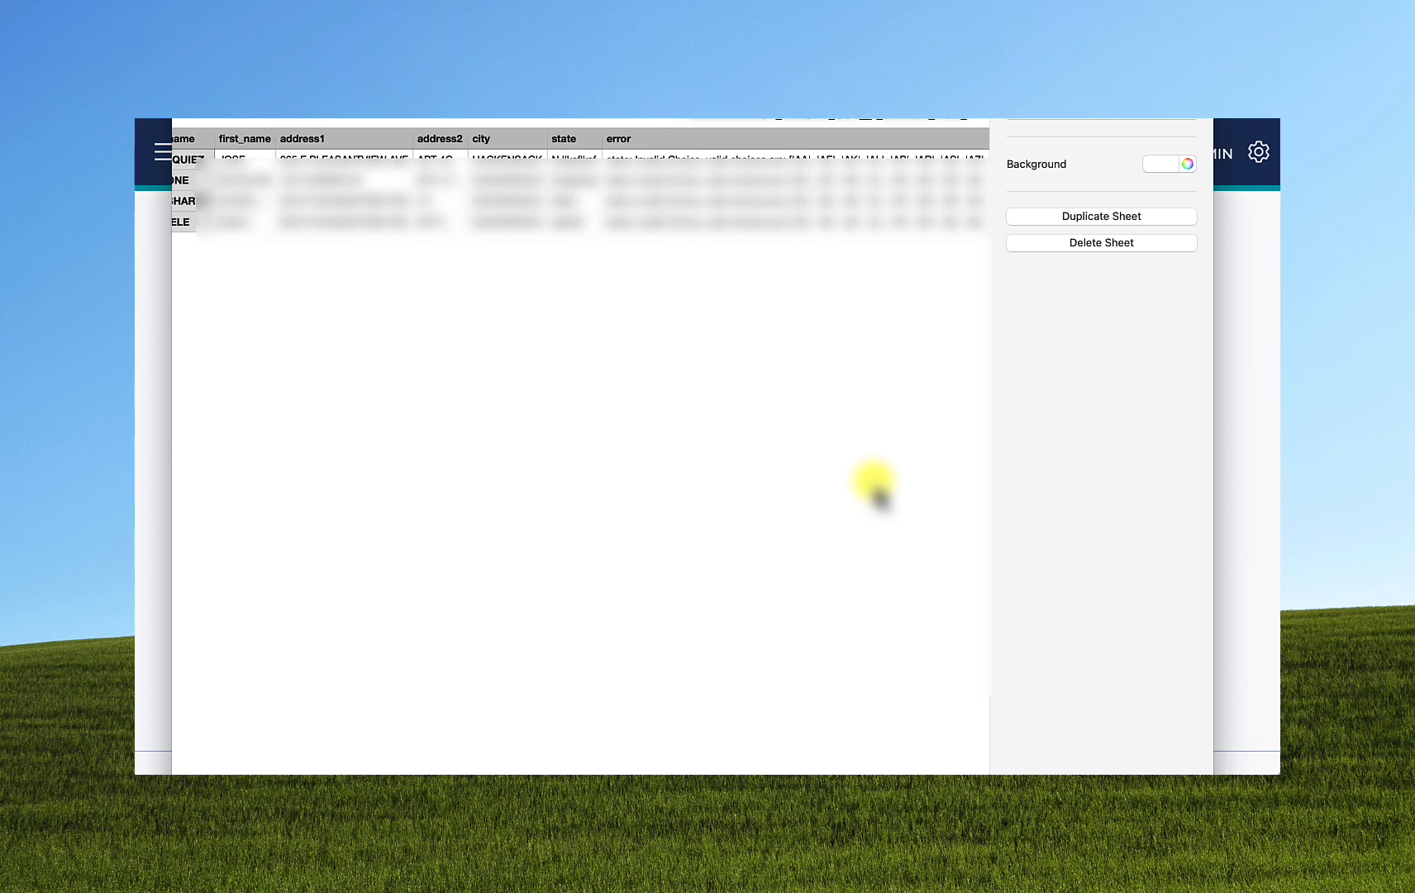
scroll(879, 496, right, 10)
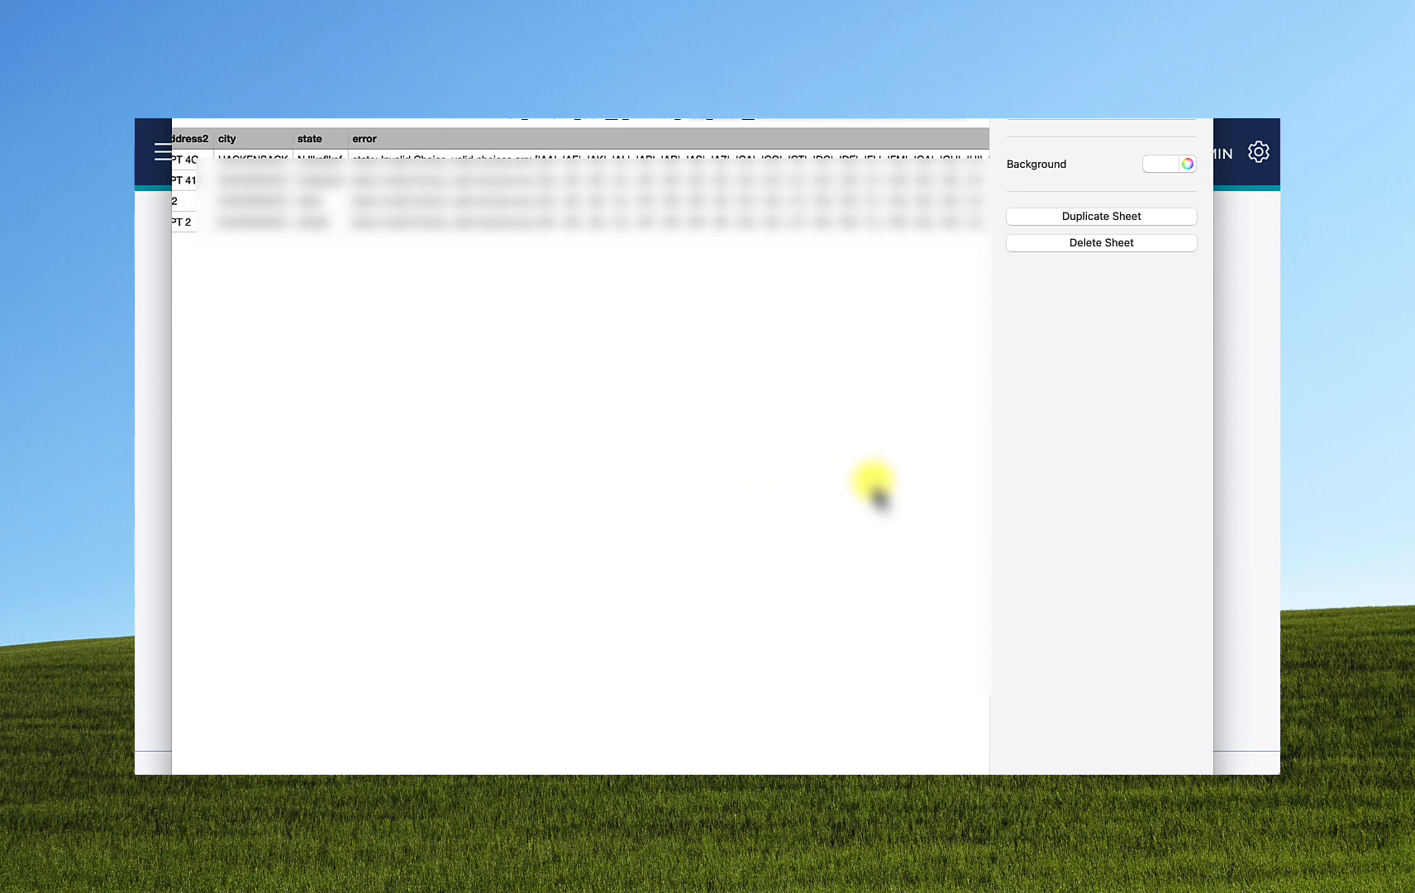
scroll(879, 496, right, 1)
scroll(877, 496, left, 10)
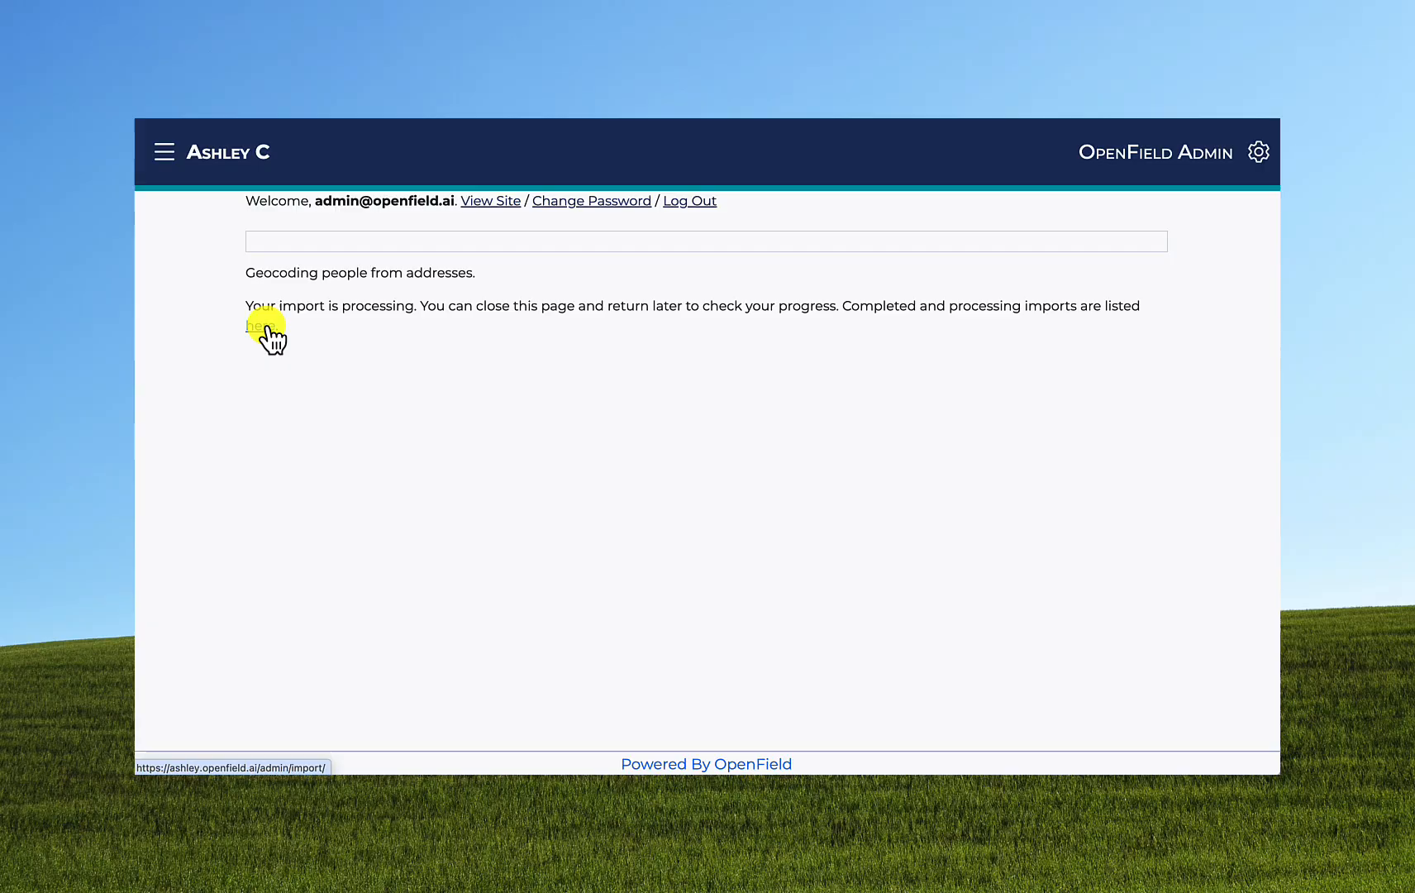
Open the list of previous imports and cancel the in-progress import "Import Test 11 - 131415"
click(266, 325)
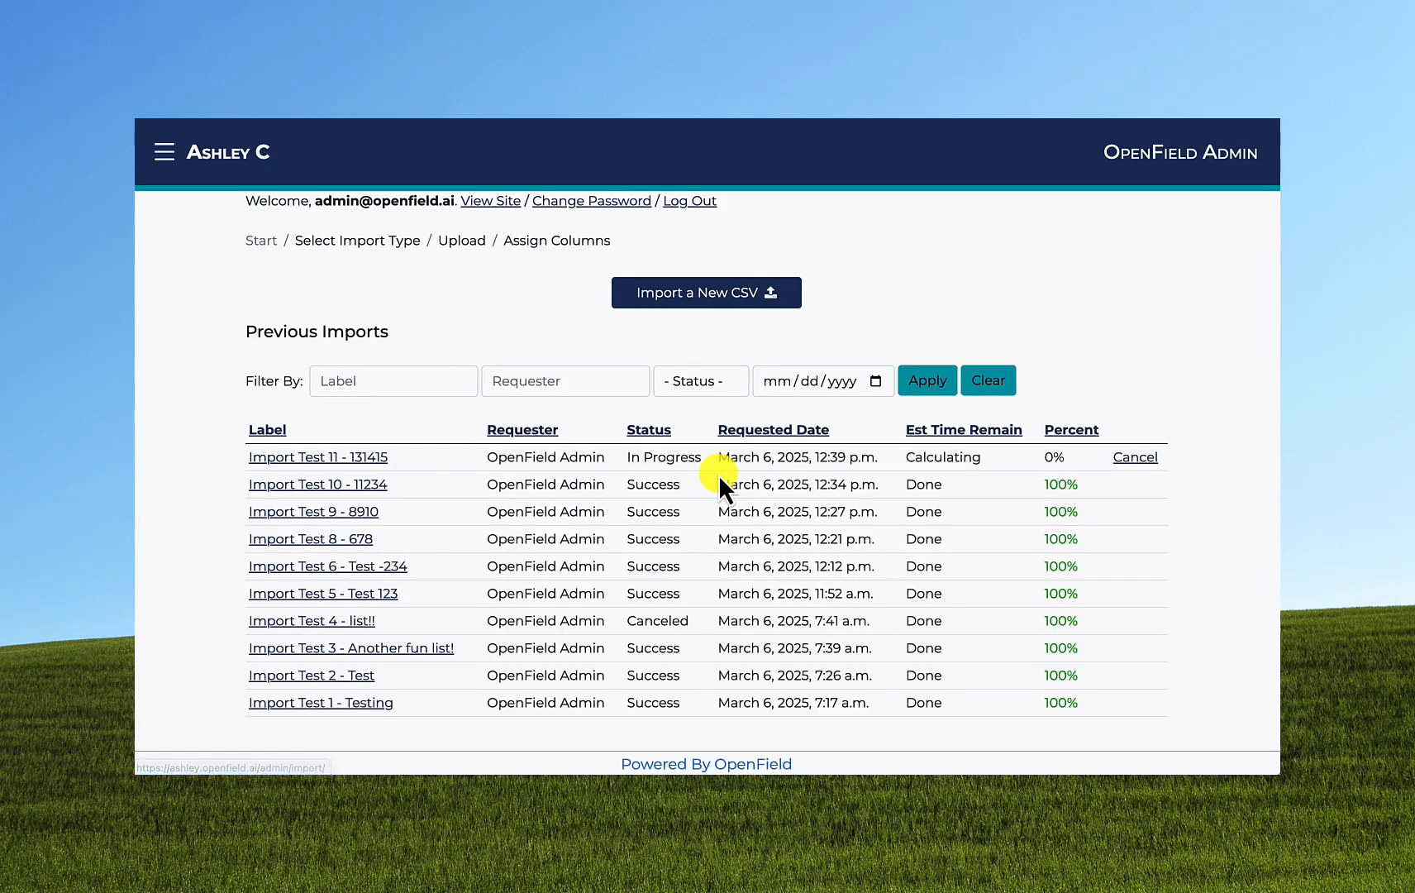
click(1129, 460)
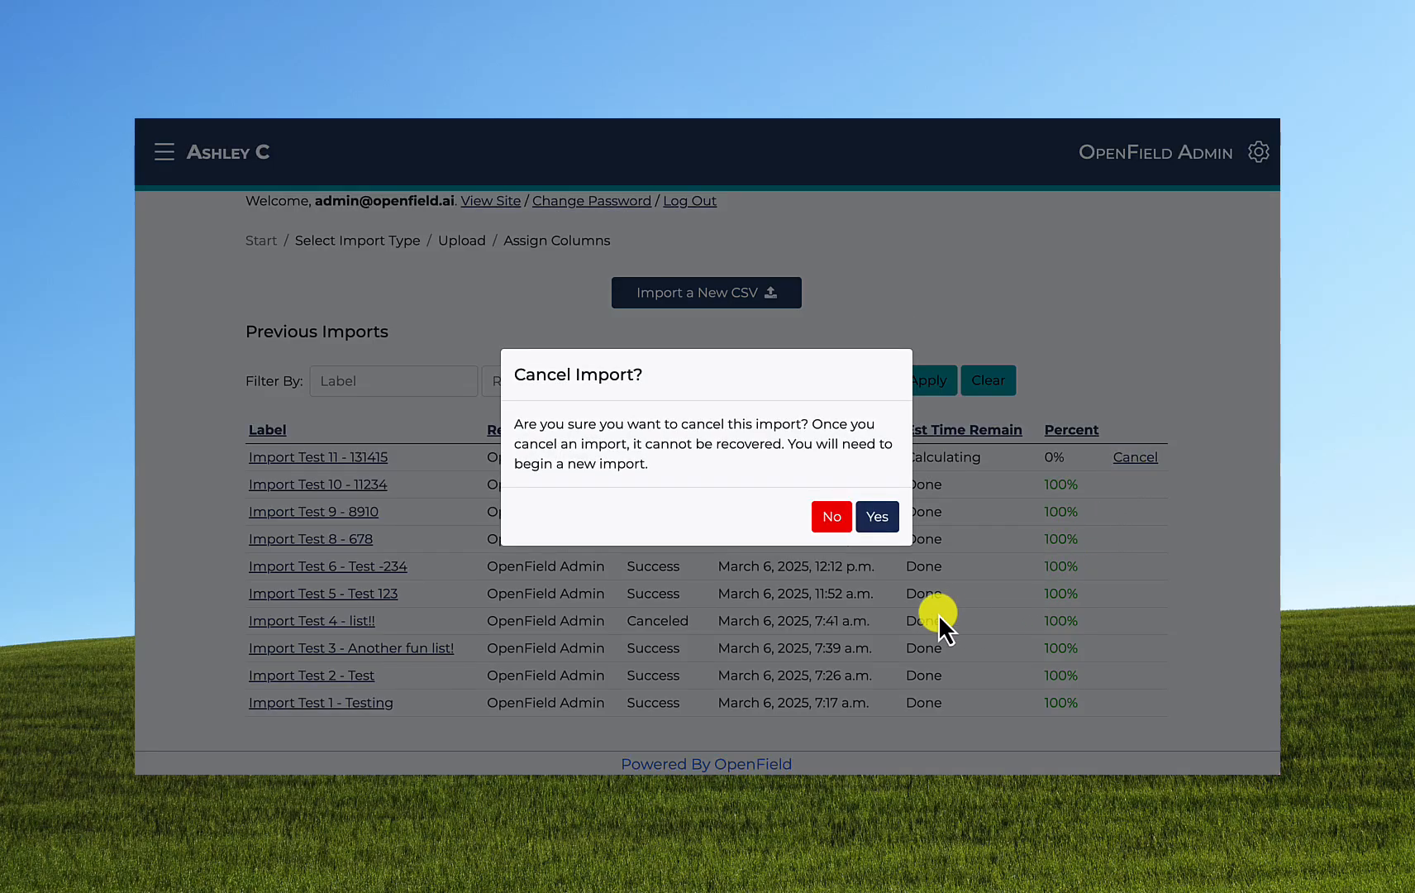
click(878, 518)
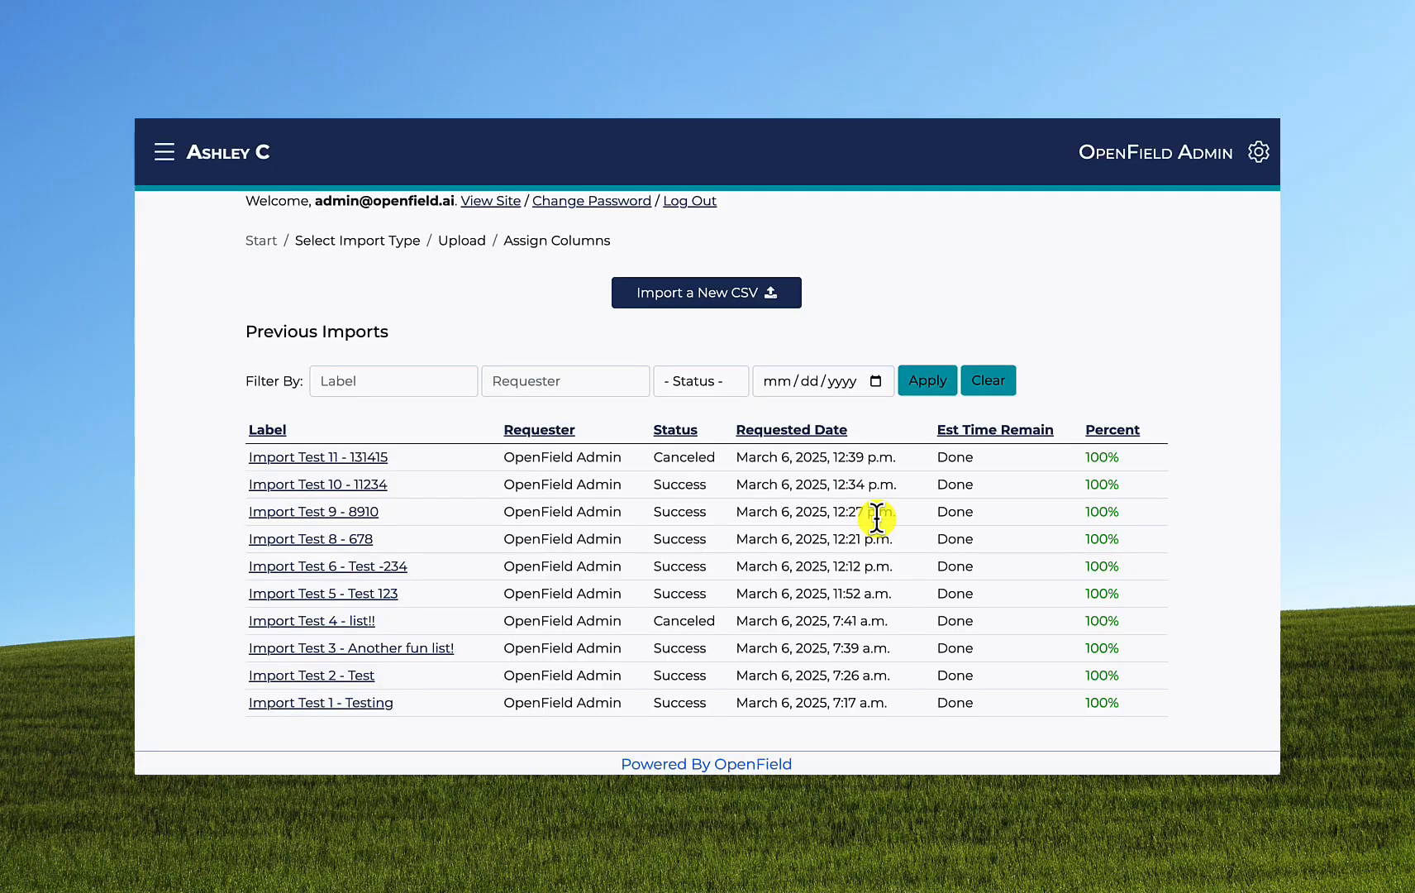